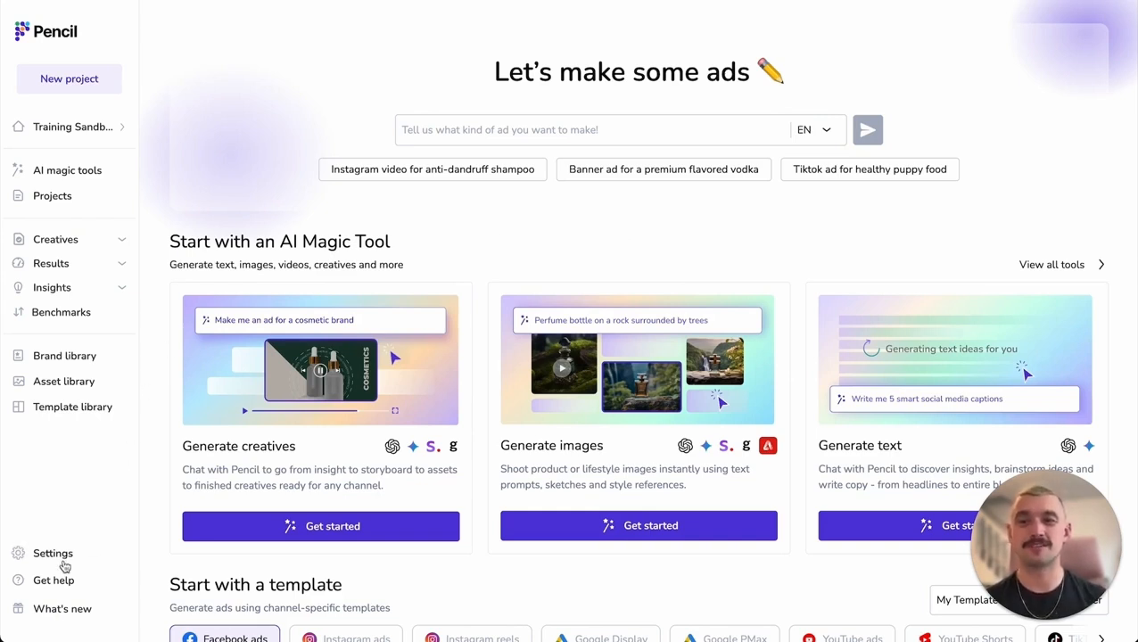
- Open the AI governance settings and examine which image generation and copy generation models can be enabled for the workspace
left_click(20, 555)
left_click(170, 443)
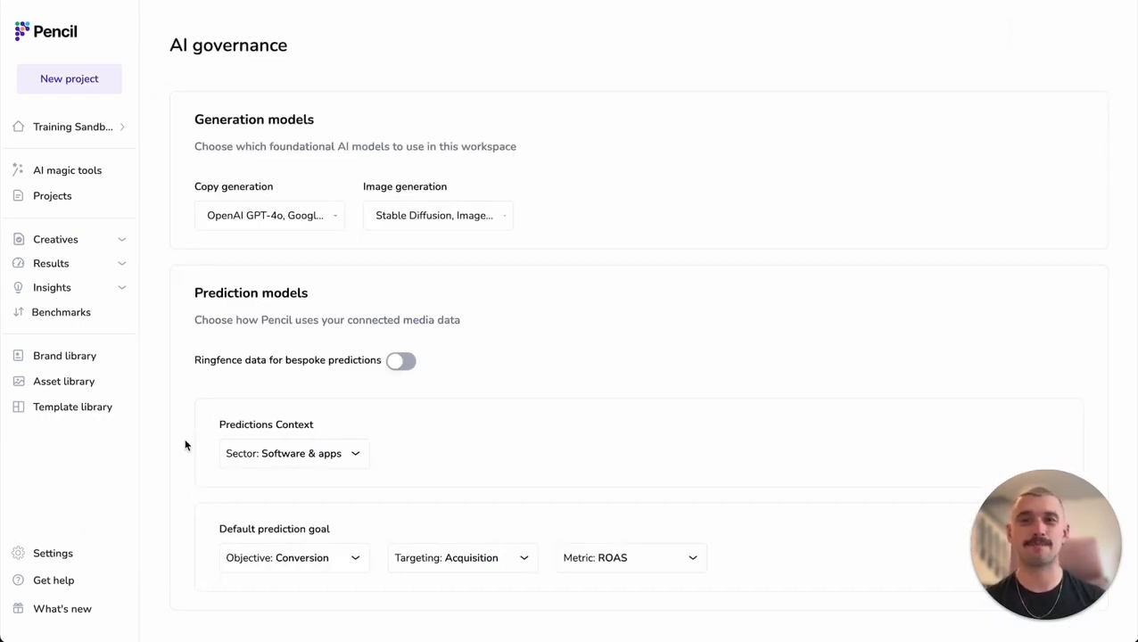
left_click(493, 219)
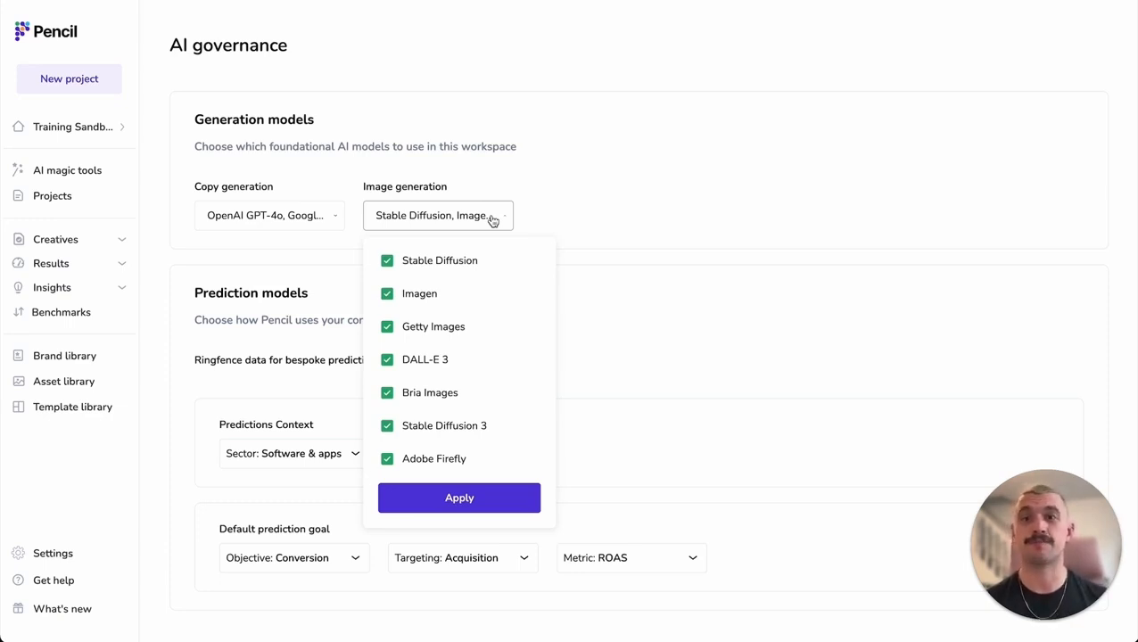
left_click(303, 213)
left_click(304, 213)
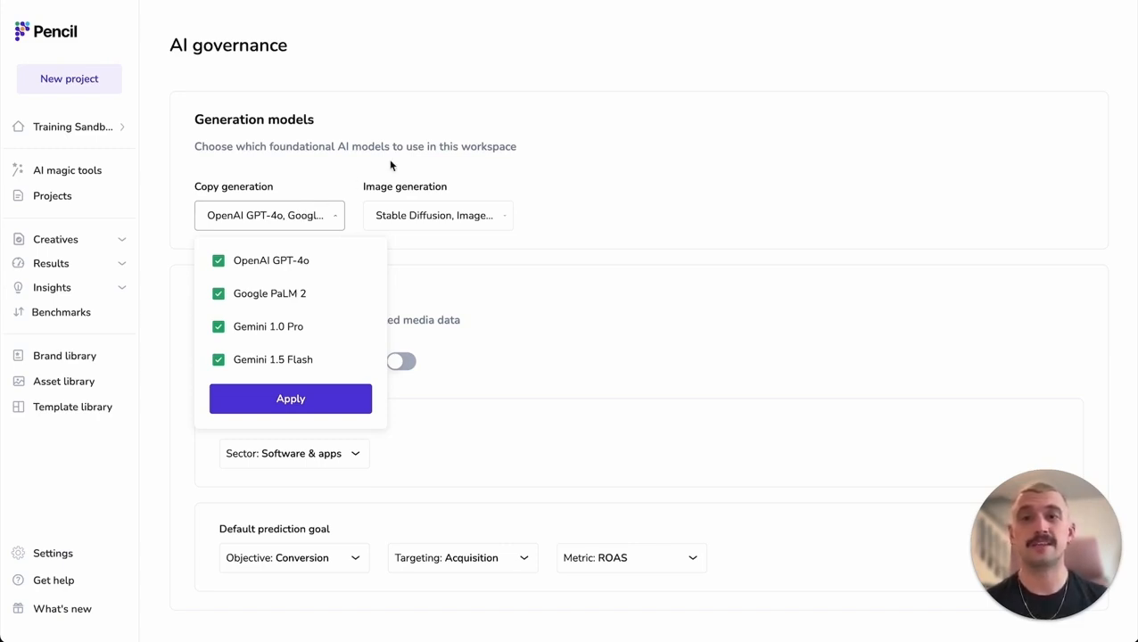
left_click(531, 151)
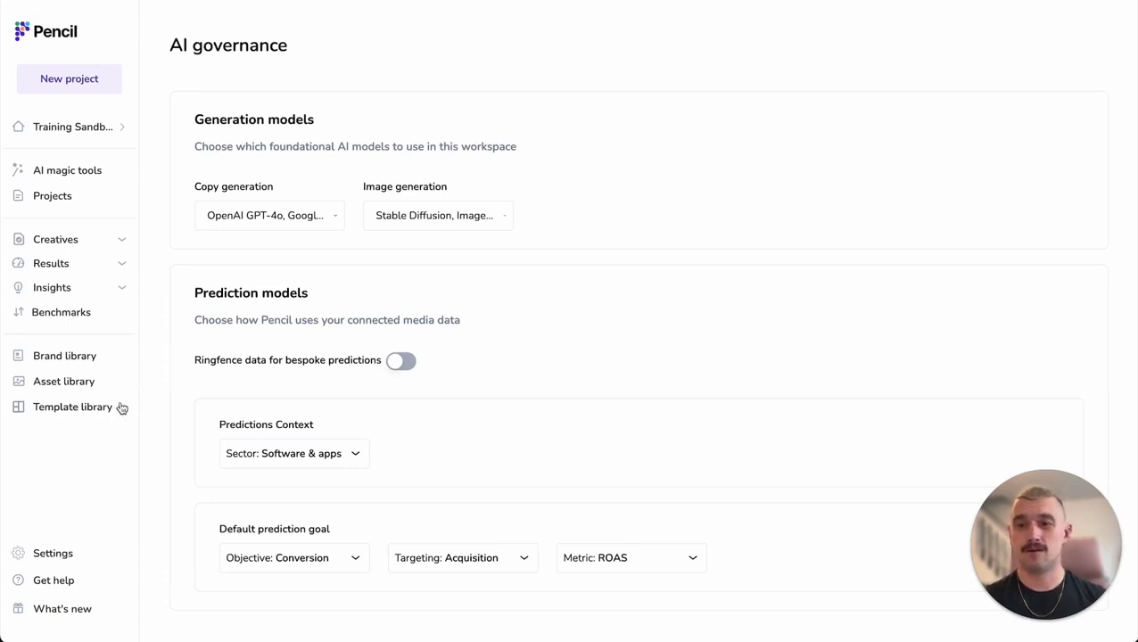
- Open the brand library and review its Knowledge entries and the knowledge types offered for a new entry
left_click(65, 356)
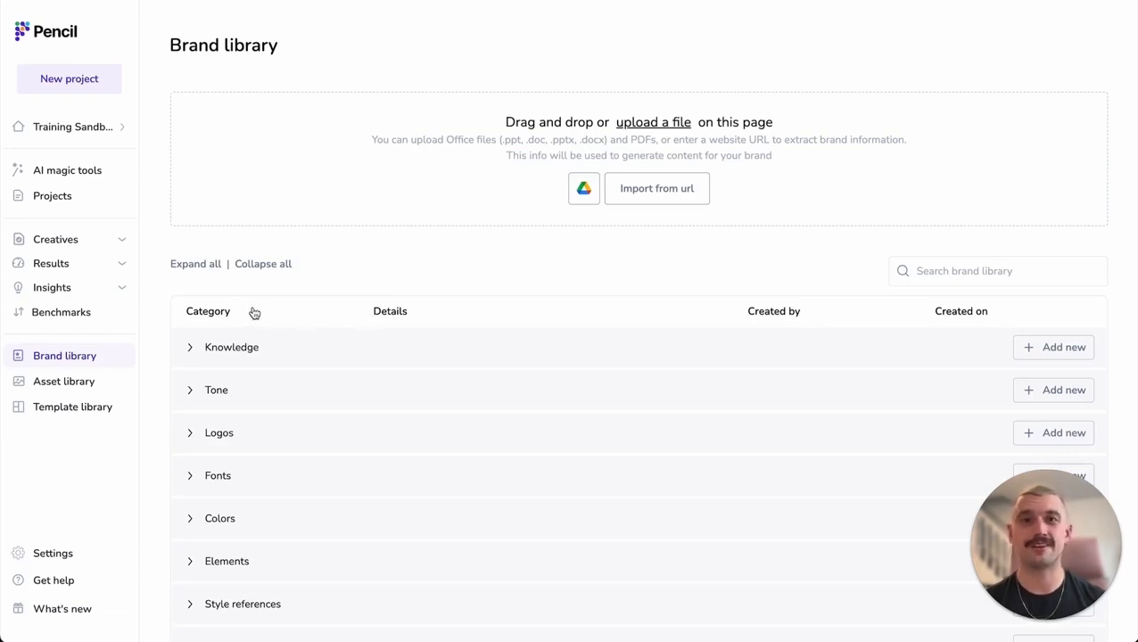
left_click(189, 349)
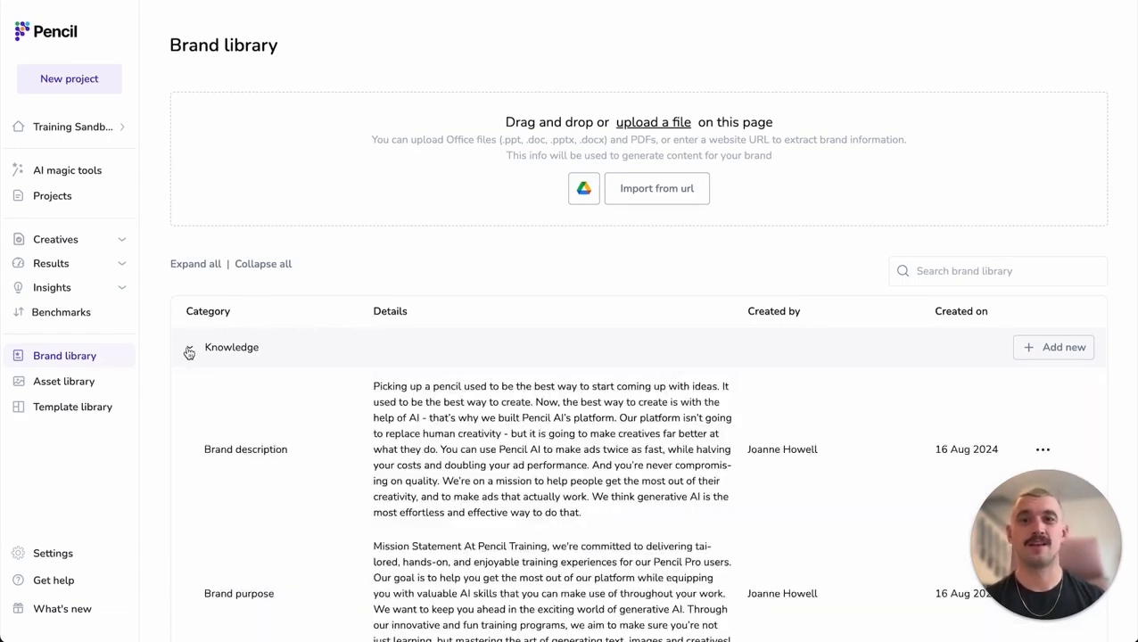
scroll(189, 353, "down", 3)
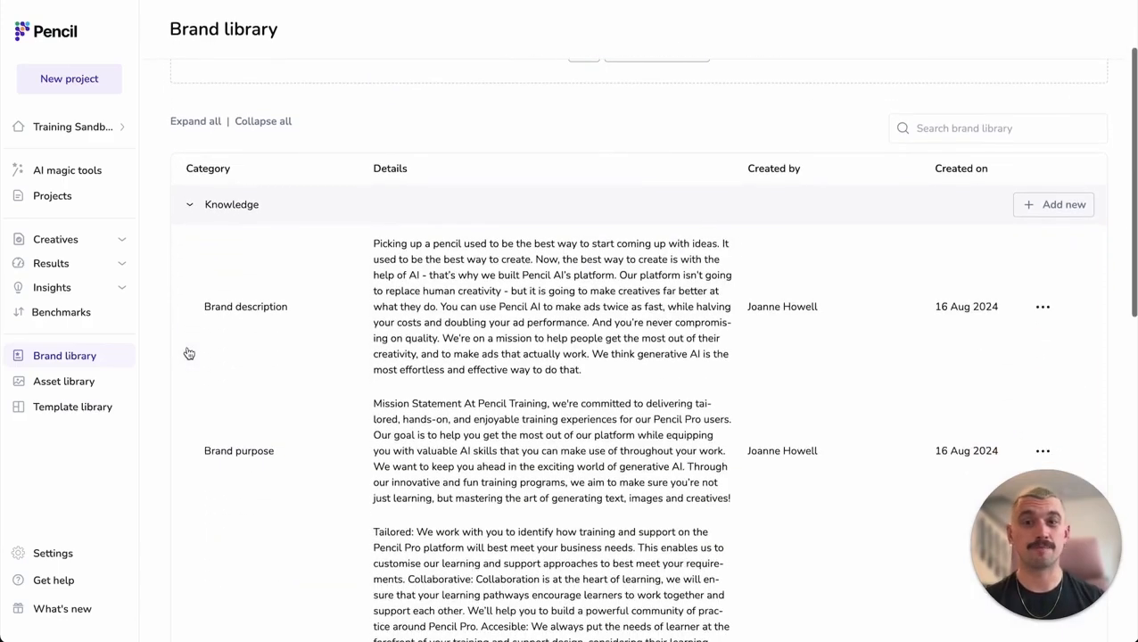
left_click(1031, 207)
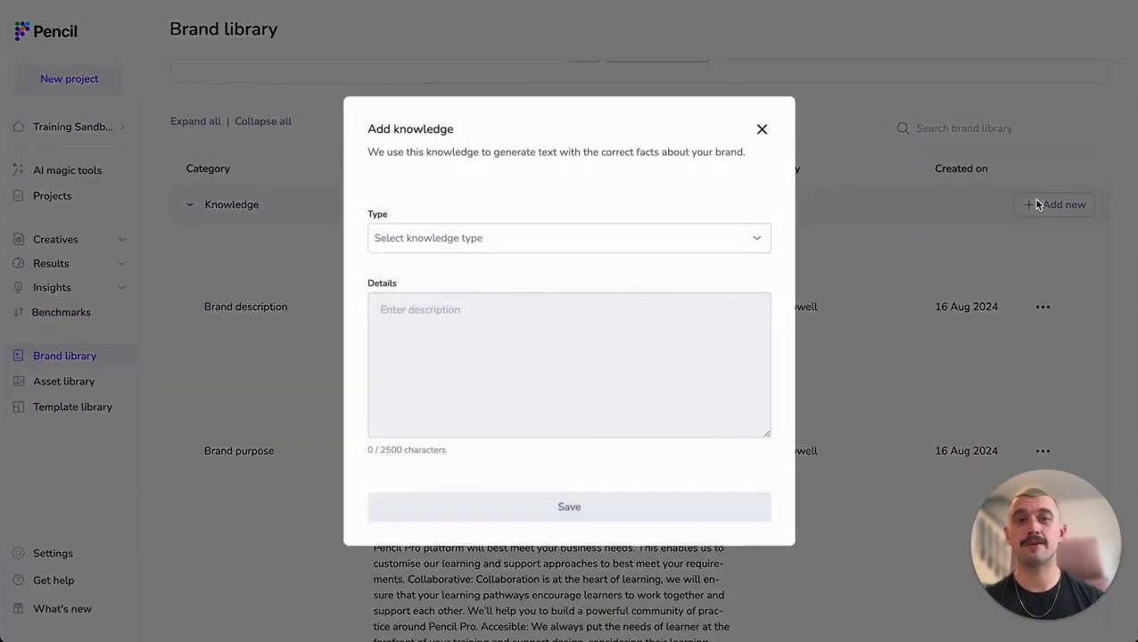
left_click(698, 237)
scroll(584, 287, "down", 5)
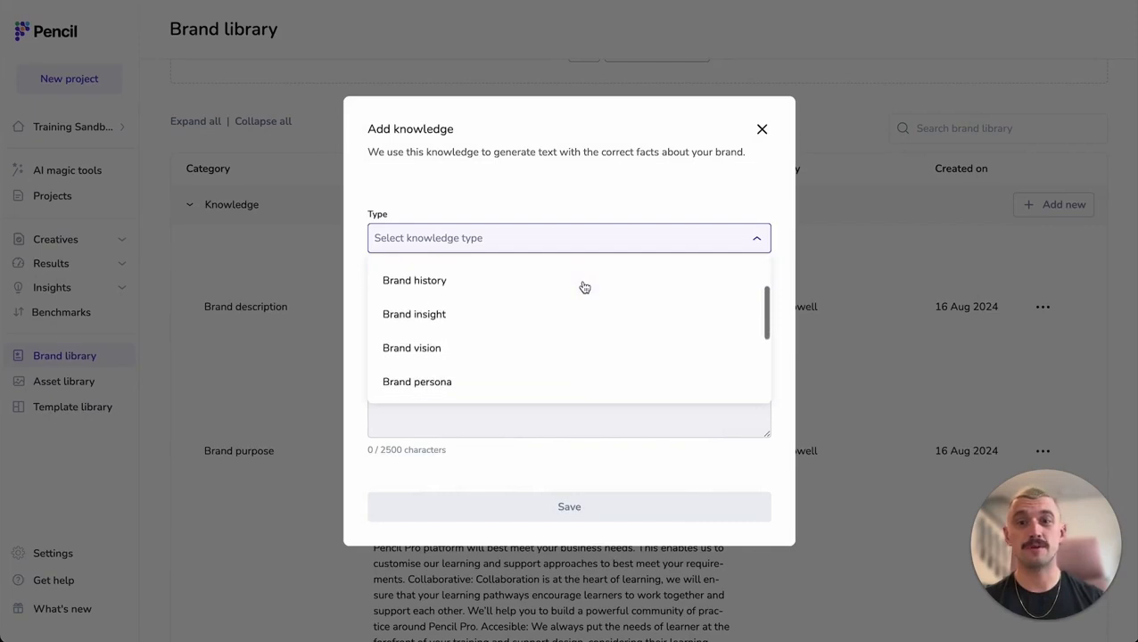
scroll(585, 286, "down", 2)
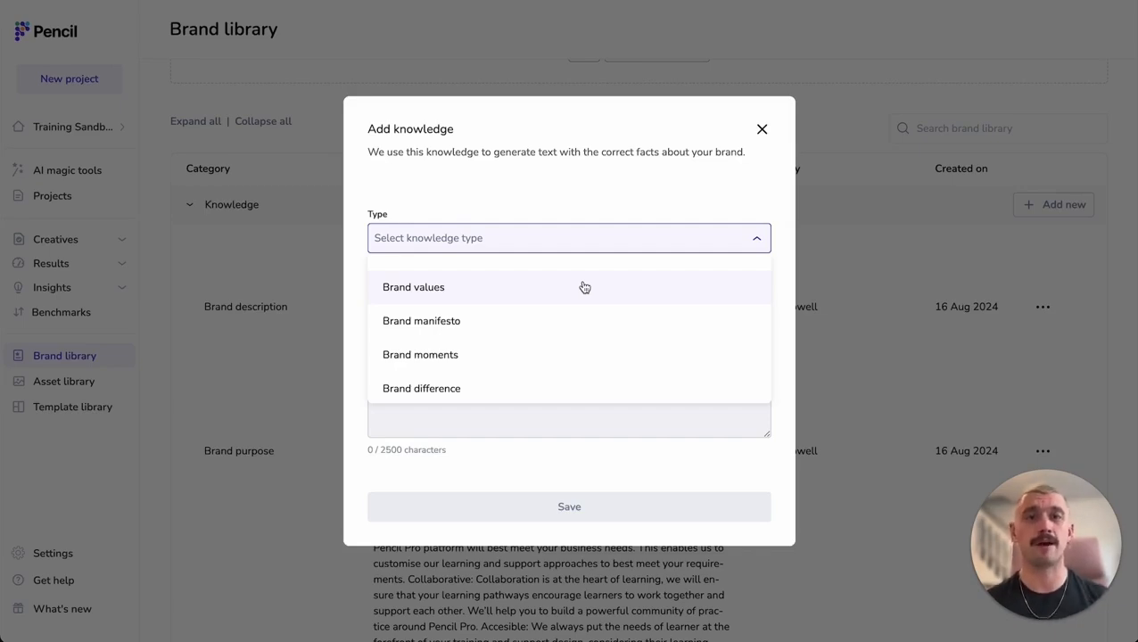
left_click(762, 129)
left_click(229, 218)
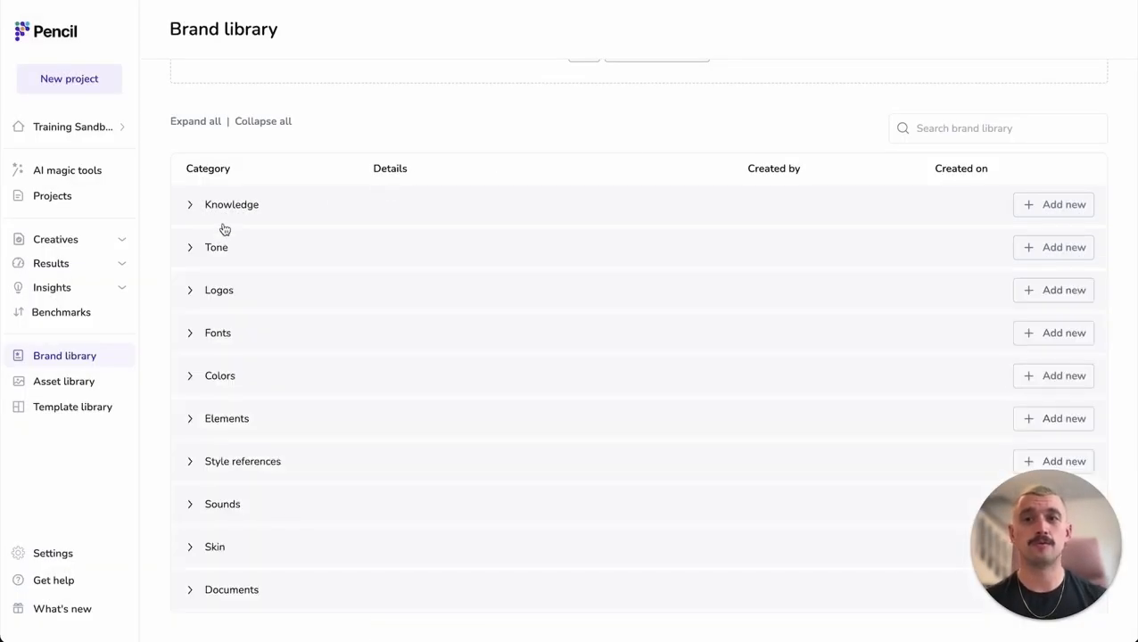
- Review the brand library's Tone entries and the tone types offered for a new entry
left_click(216, 247)
left_click(1042, 247)
left_click(596, 251)
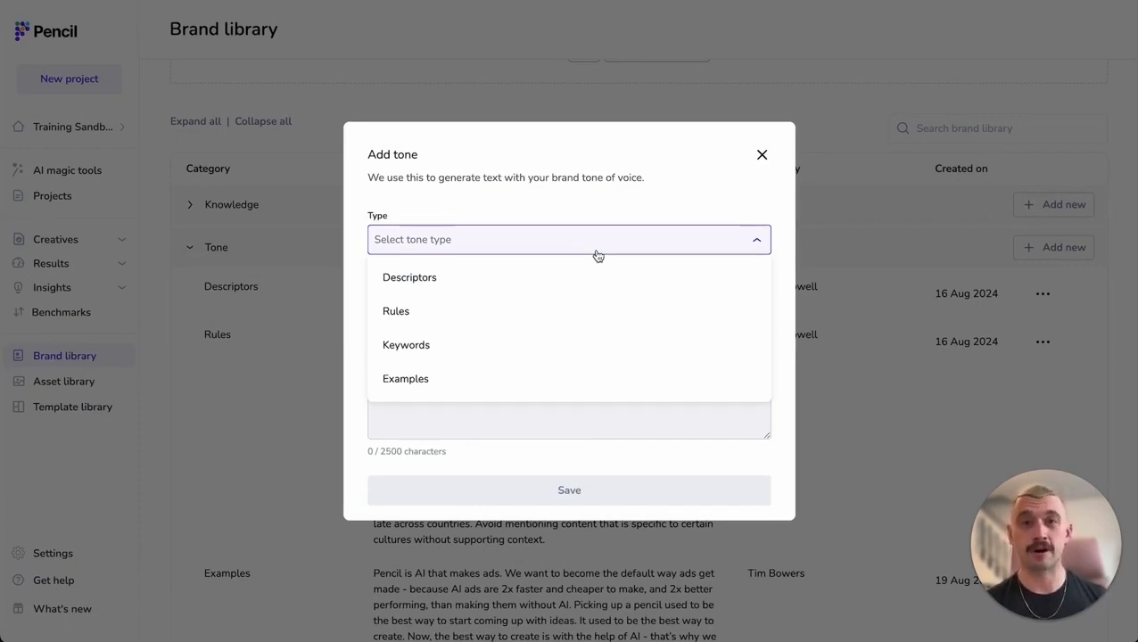
left_click(762, 156)
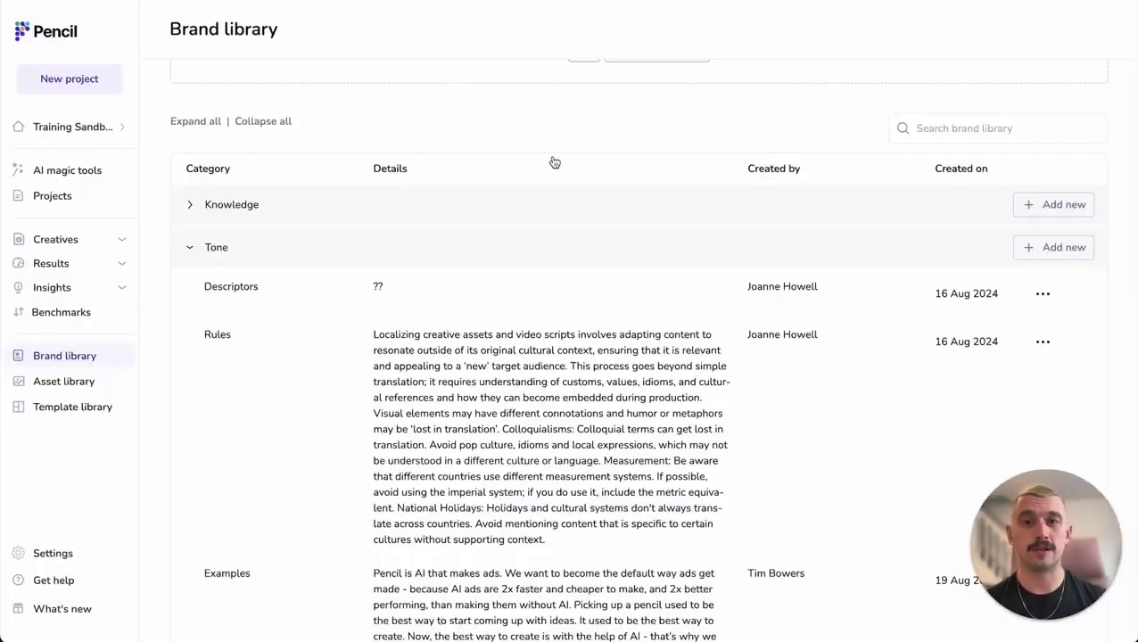
left_click(211, 255)
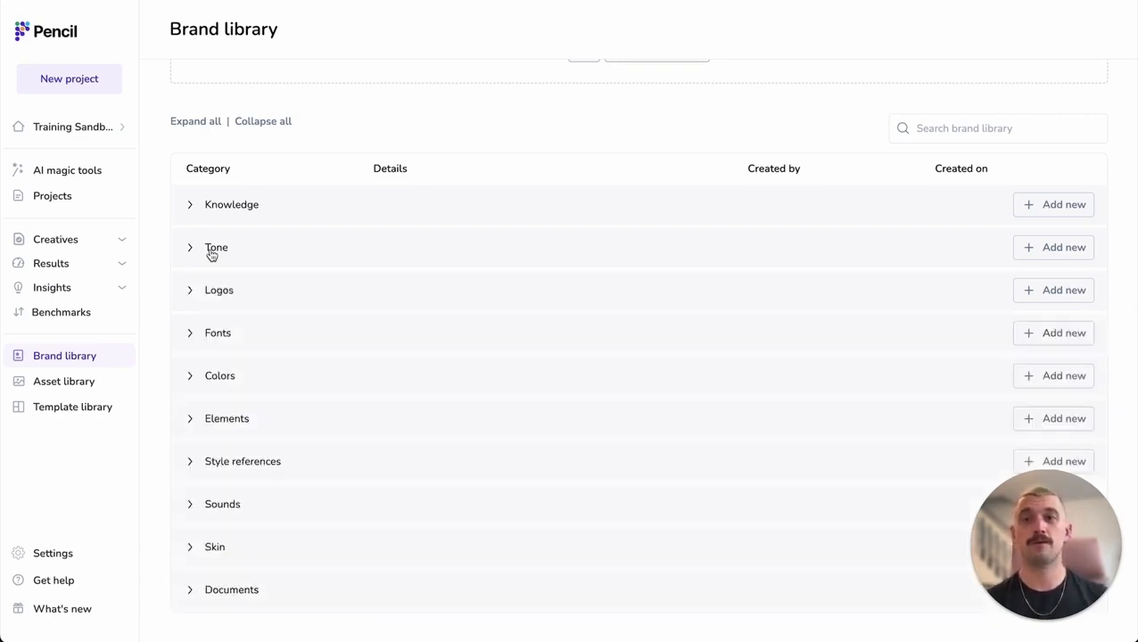
- Review the Logos, Fonts and Colors categories of the brand library one after another, collapsing each again
left_click(211, 297)
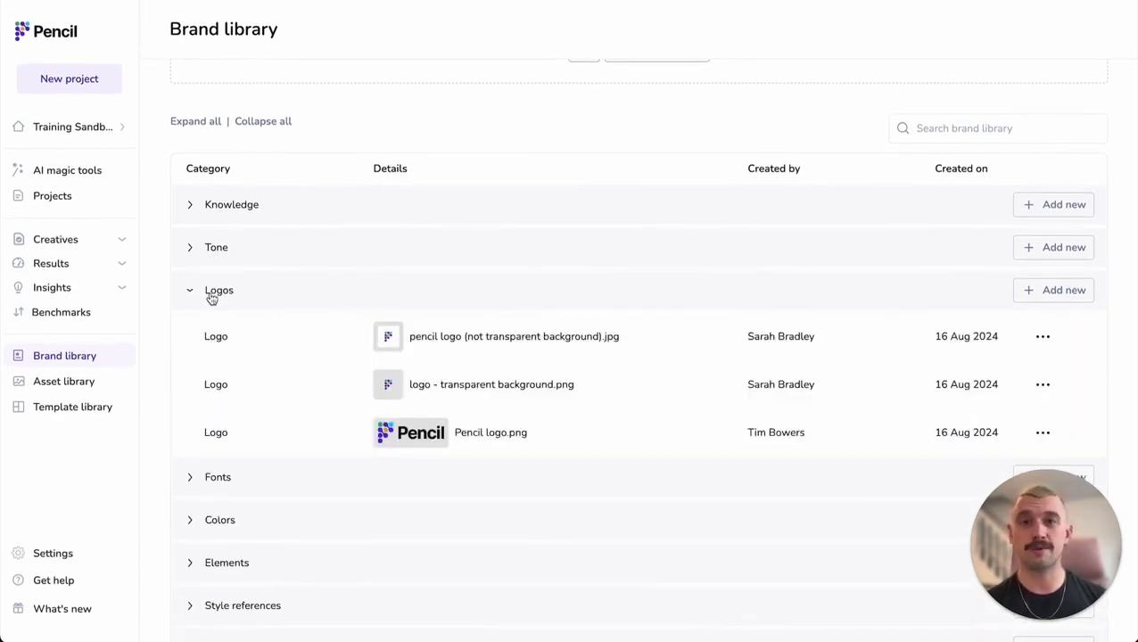
left_click(211, 297)
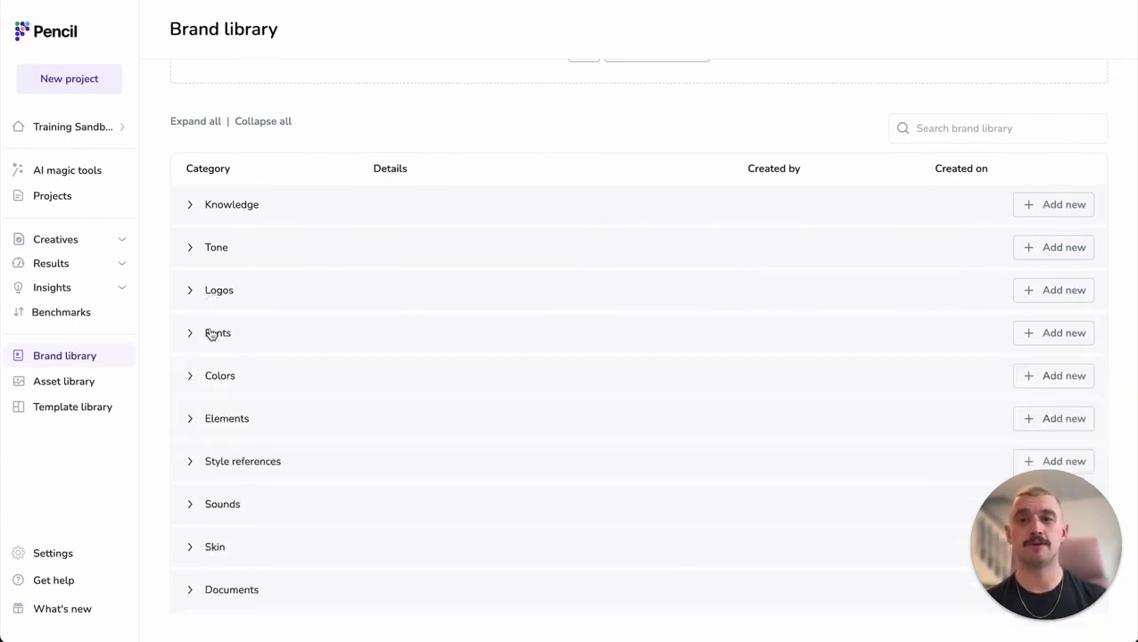
left_click(212, 334)
left_click(211, 334)
left_click(211, 378)
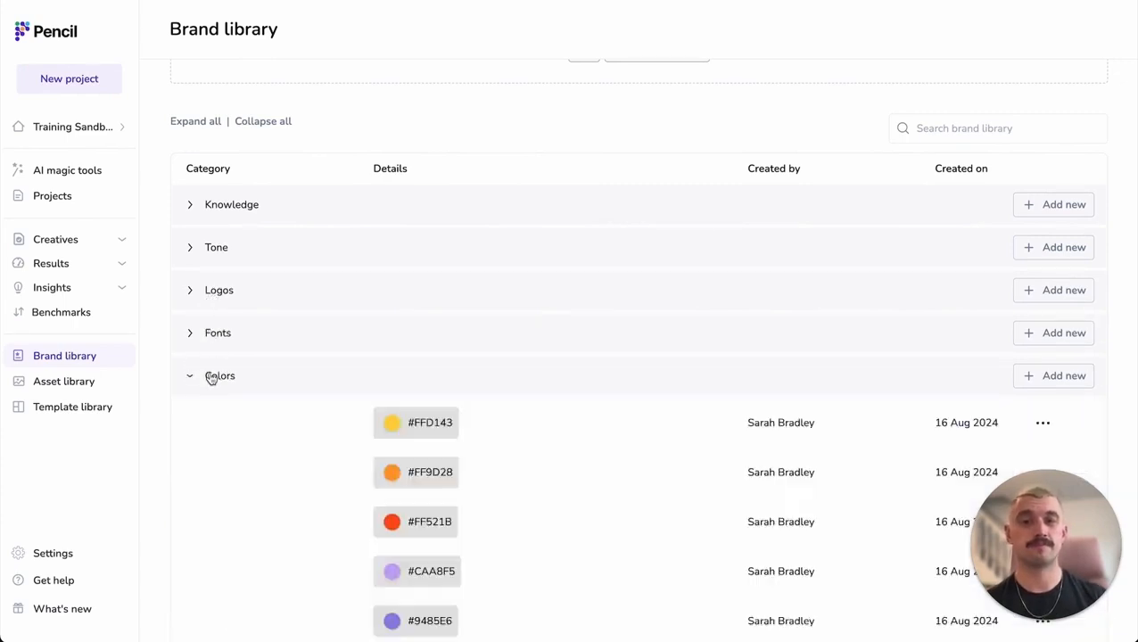
left_click(210, 378)
- Look through the graphics in the brand library's Elements category and collapse it again
left_click(207, 419)
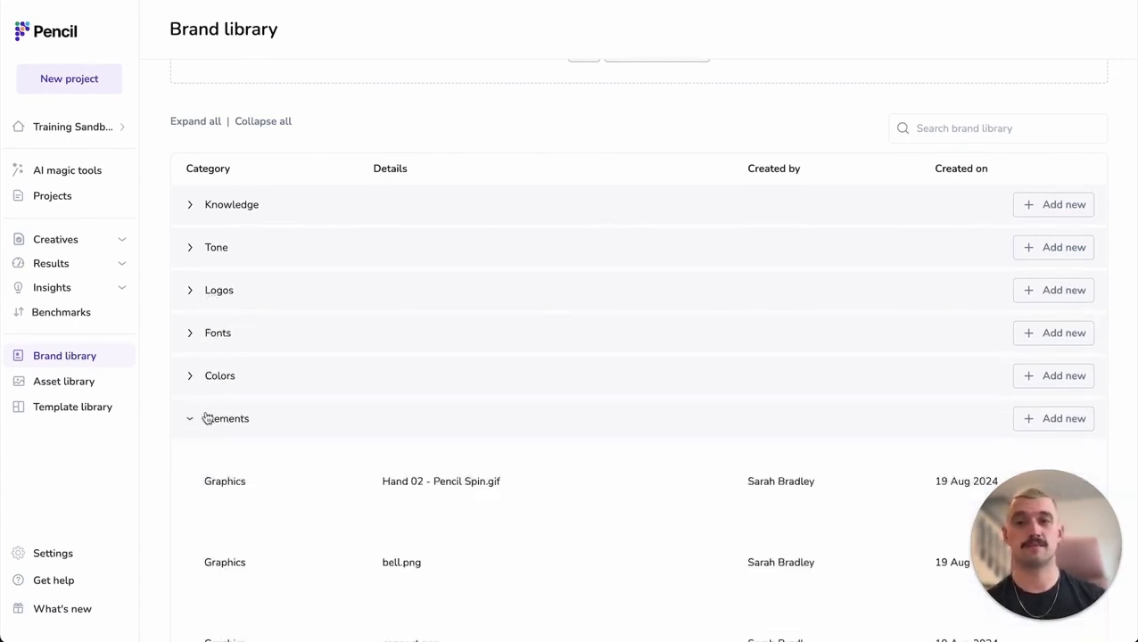
scroll(207, 418, "down", 3)
scroll(207, 419, "up", 1)
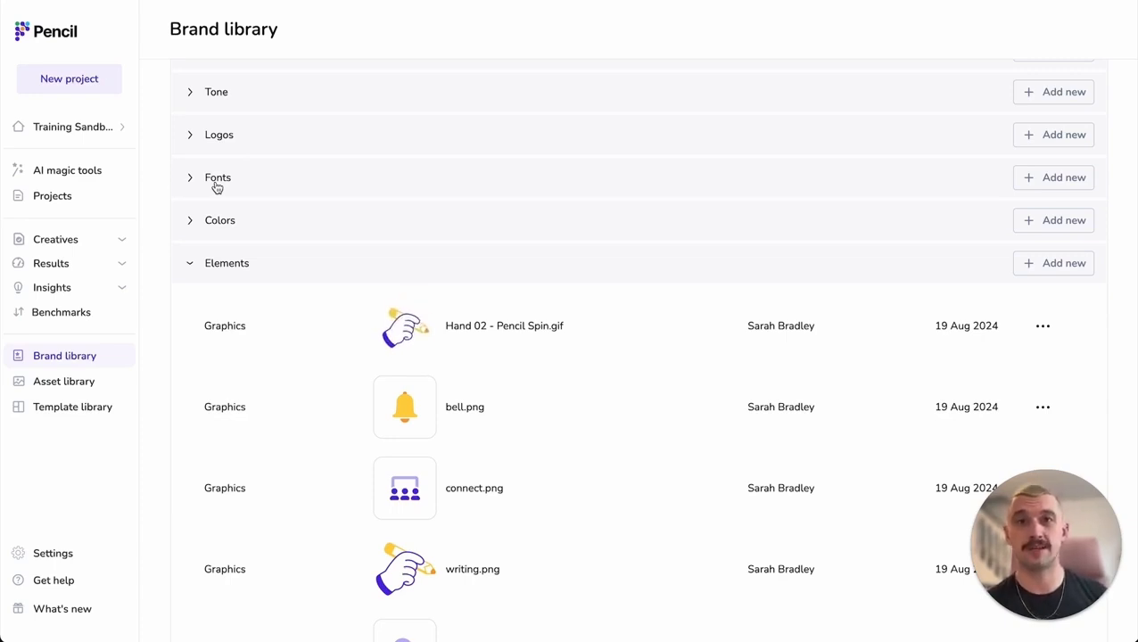
left_click(196, 264)
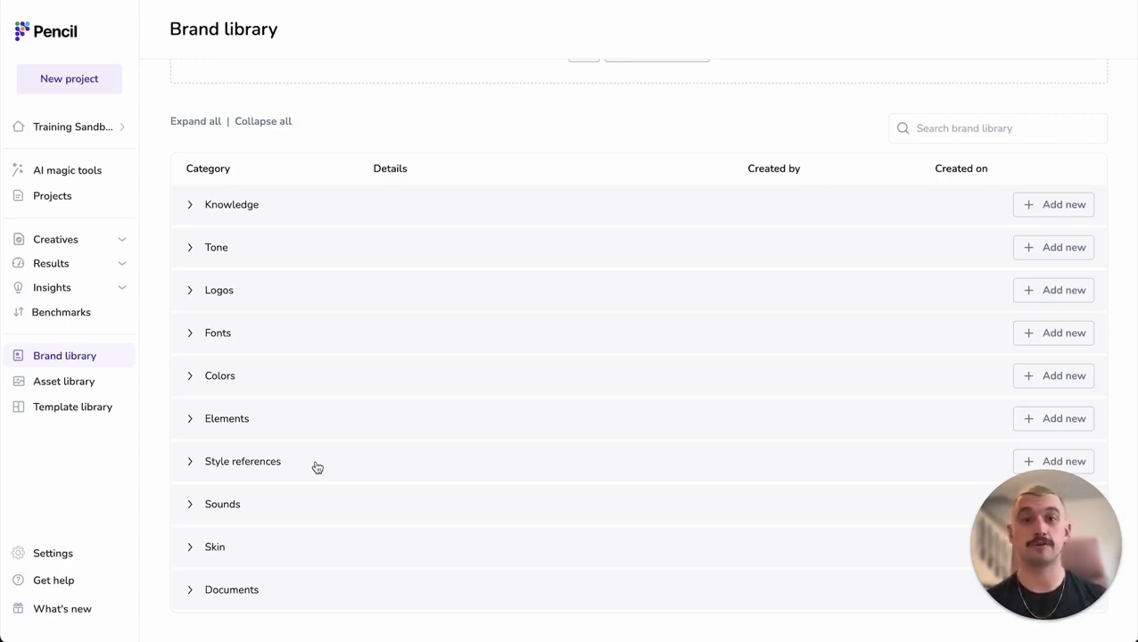
scroll(317, 468, "up", 3)
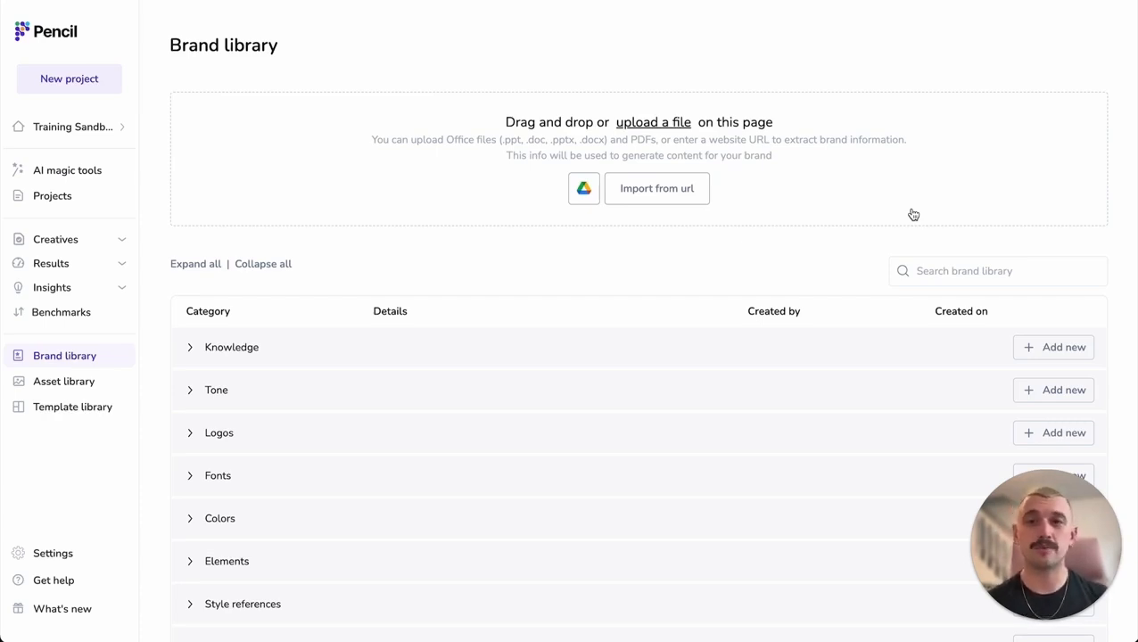
- Open the asset library and view the upload specifications and the form for adding a product, leaving both without saving
left_click(76, 384)
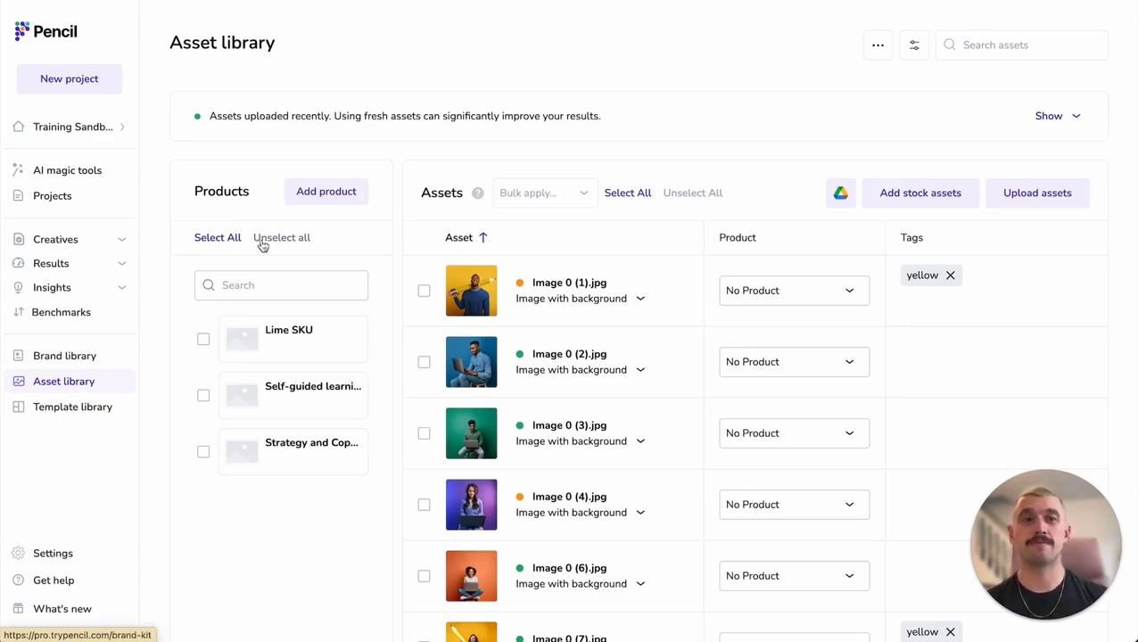
left_click(1020, 194)
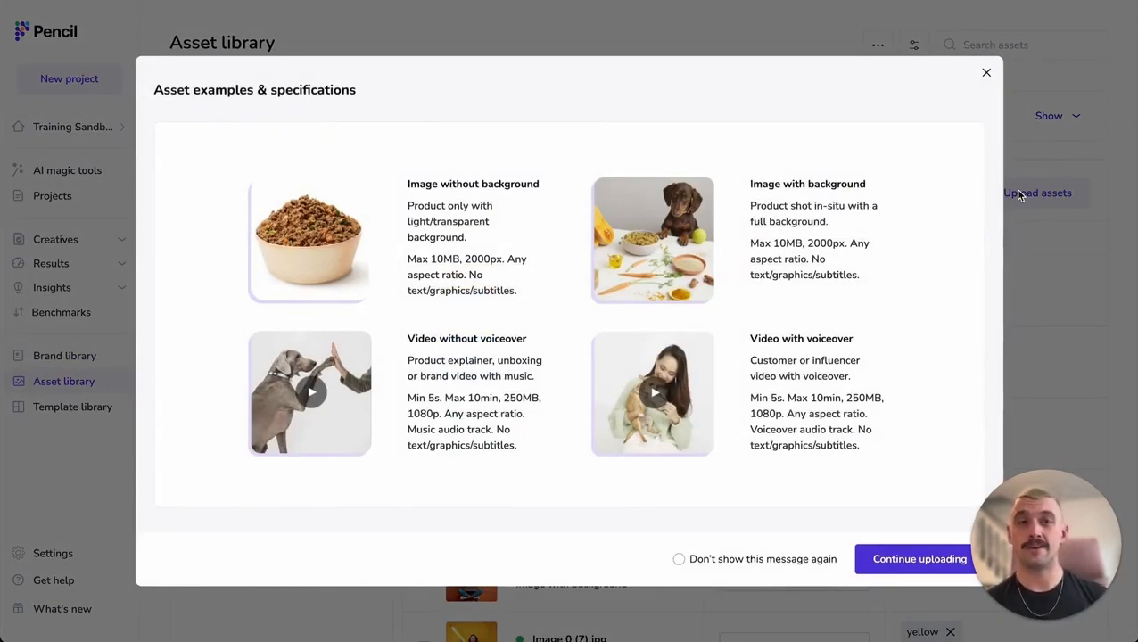
left_click(986, 73)
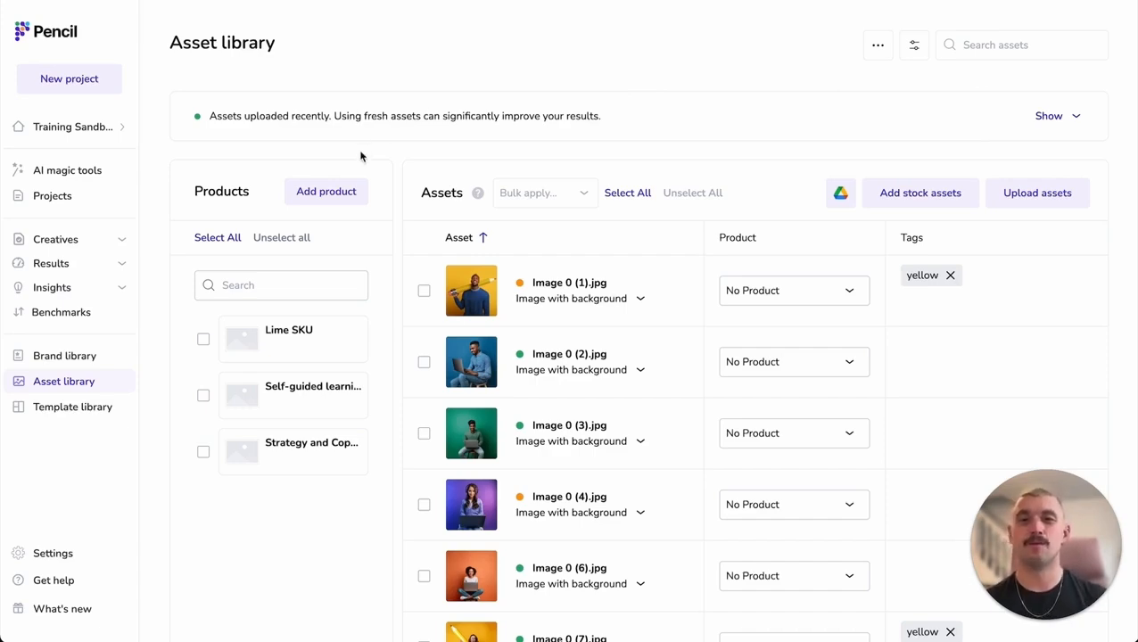
left_click(325, 190)
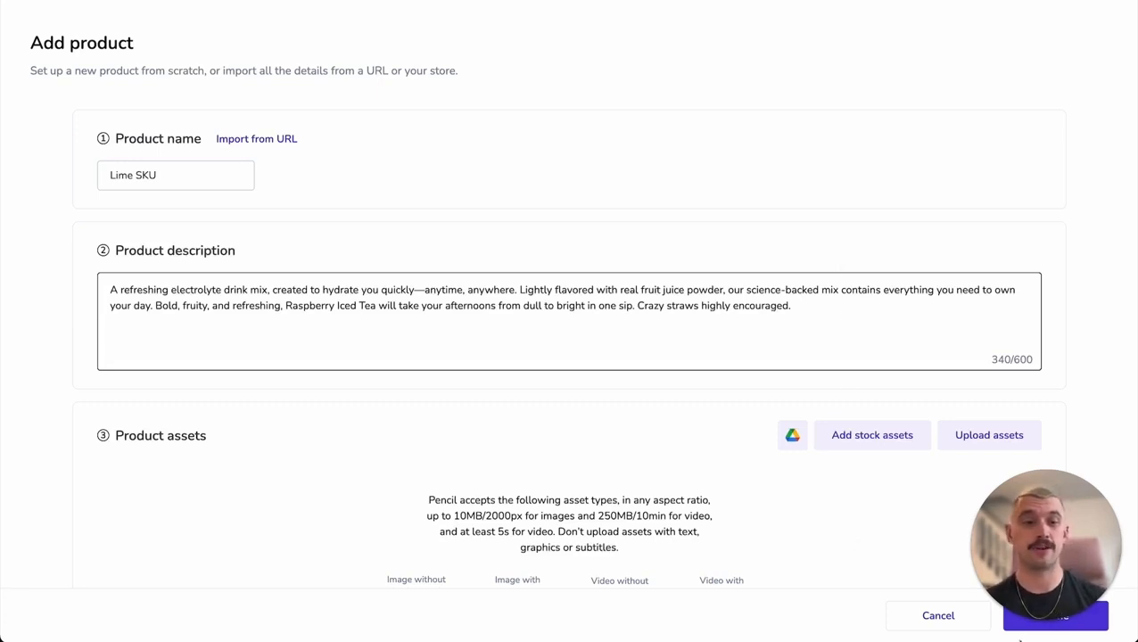
left_click(937, 625)
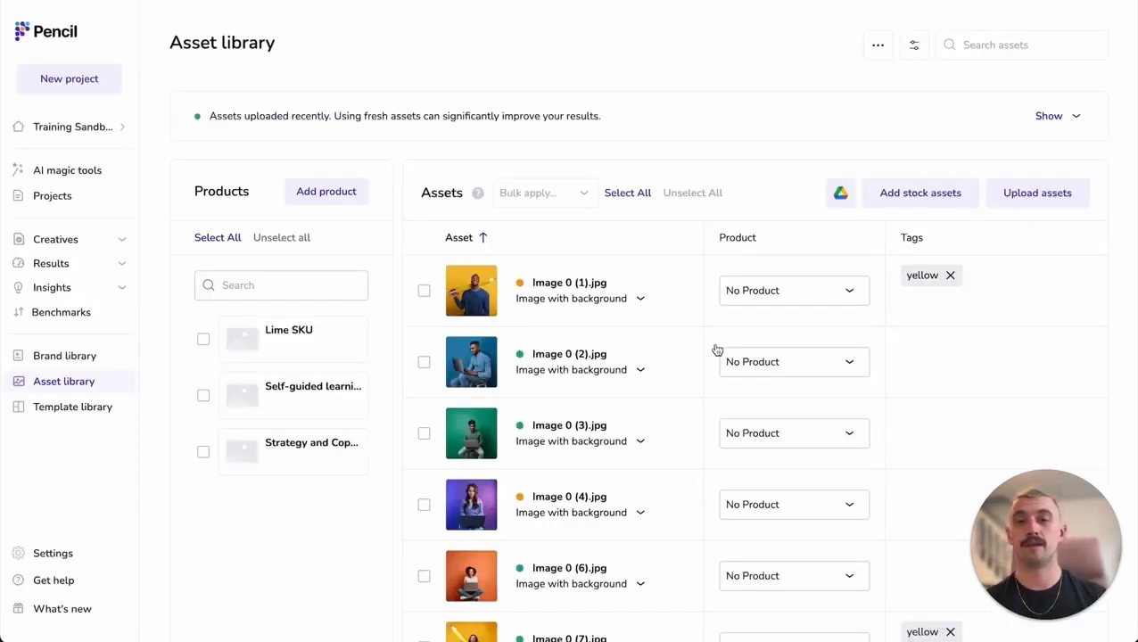
left_click(424, 290)
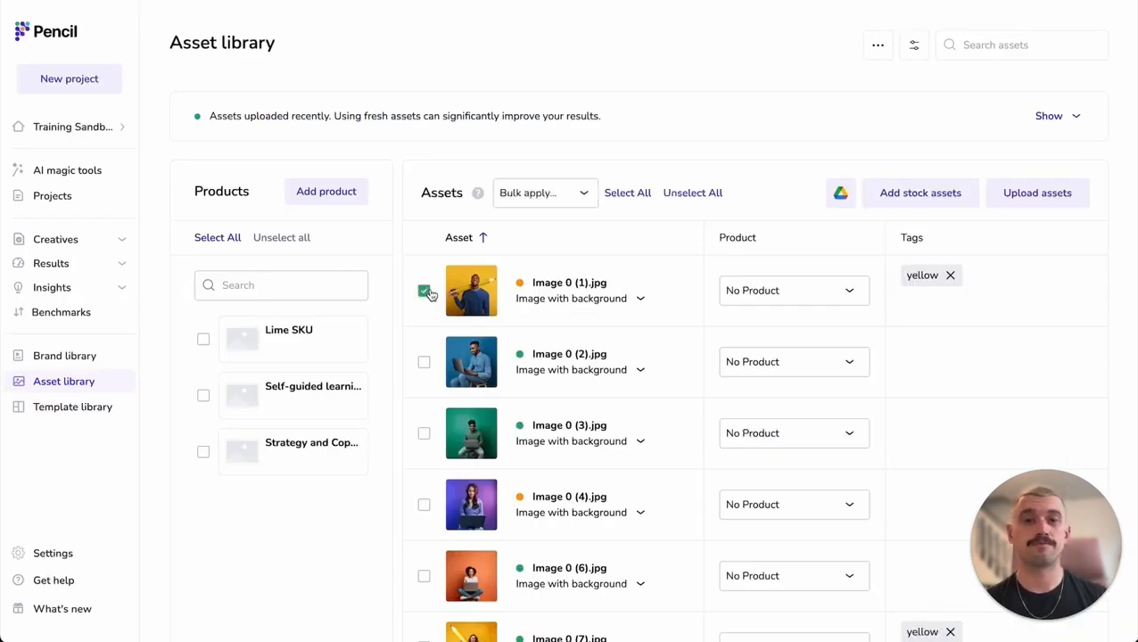
left_click(425, 364)
left_click(425, 292)
scroll(426, 294, "down", 1)
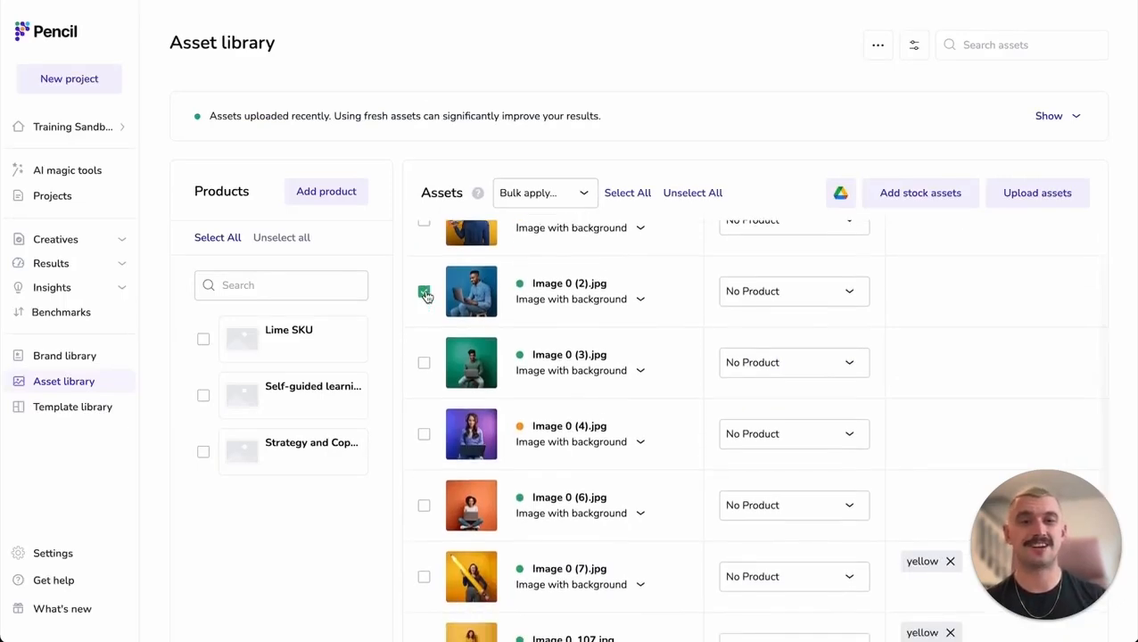
left_click(425, 293)
- Select the two blue-background images, Image 0_17 (1).jpg and Image 0 (2).jpg, in the asset list
scroll(426, 296, "down", 3)
scroll(426, 297, "down", 2)
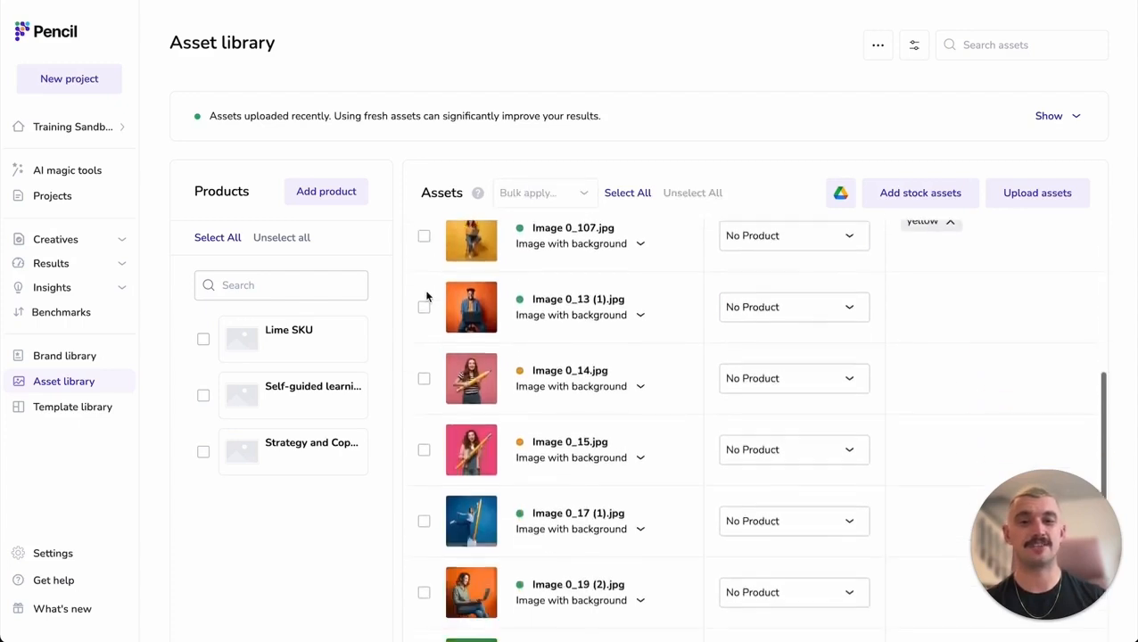
left_click(423, 506)
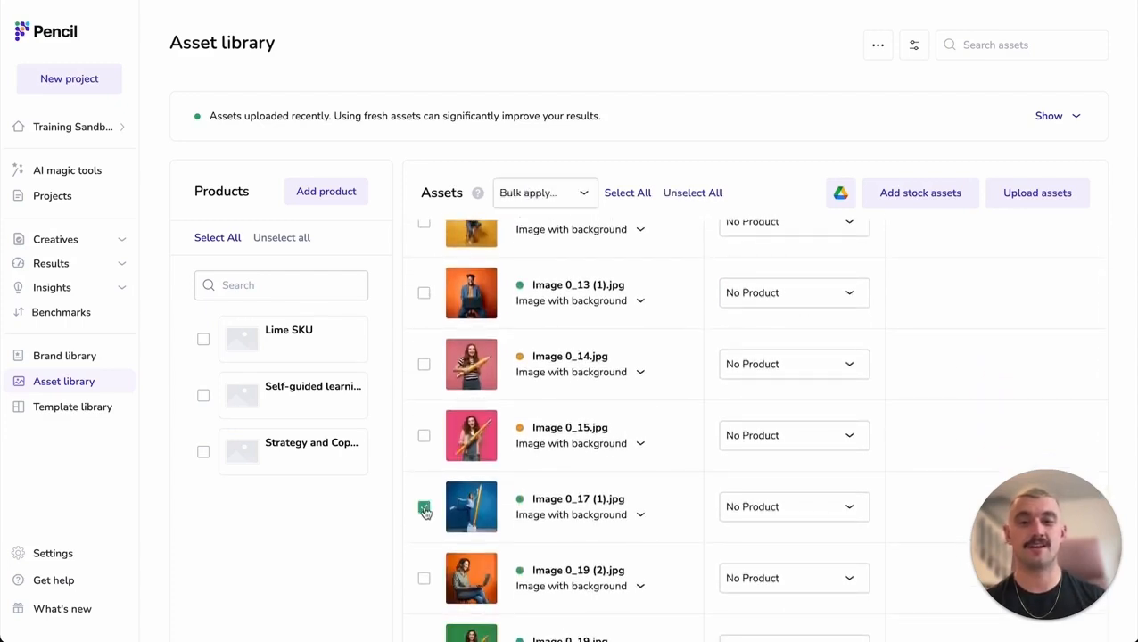
scroll(422, 510, "up", 6)
left_click(424, 363)
- Create a new tag "blue" and bulk apply it to the two selected images
left_click(562, 203)
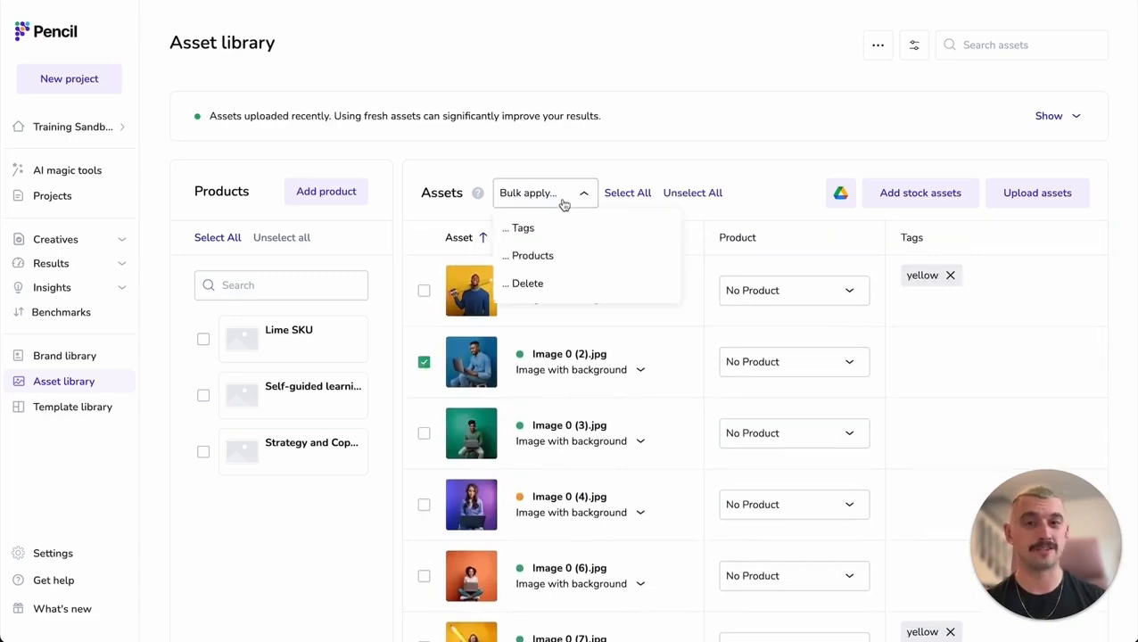
left_click(523, 227)
left_click(409, 218)
type("bnlu")
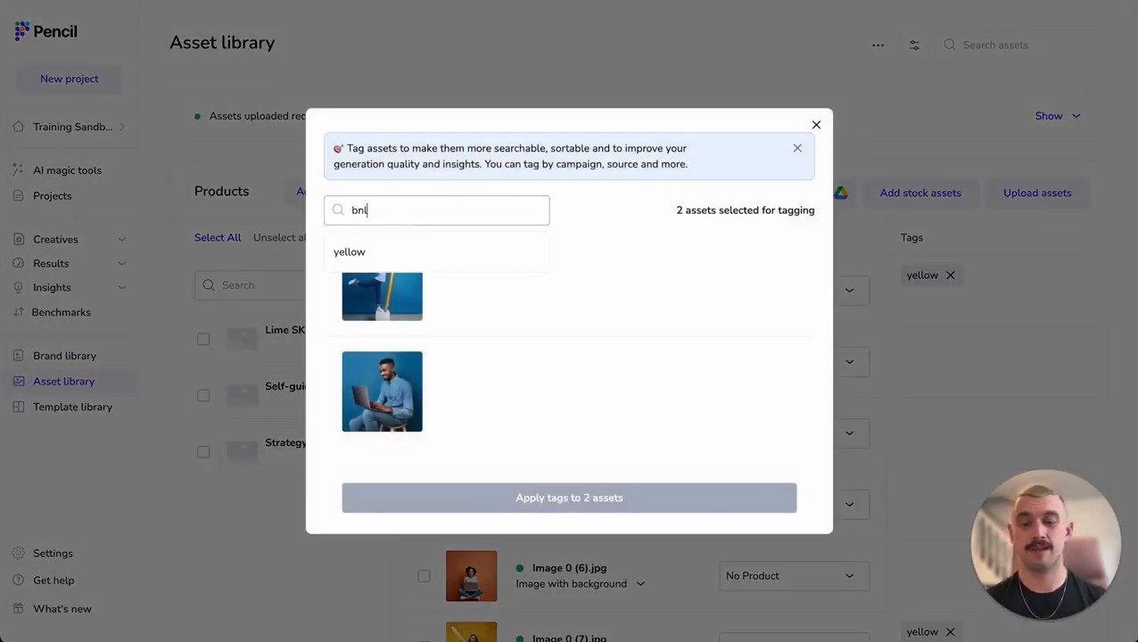
key("BackSpace")
key("BackSpace")
key("BackSpace")
type("lue")
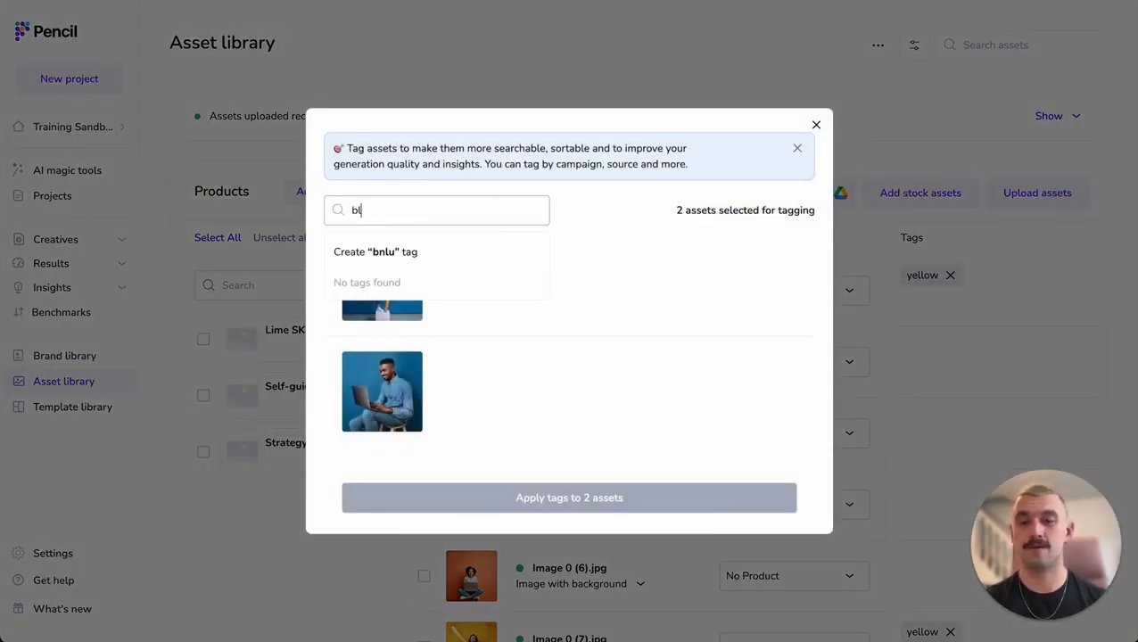
left_click(452, 253)
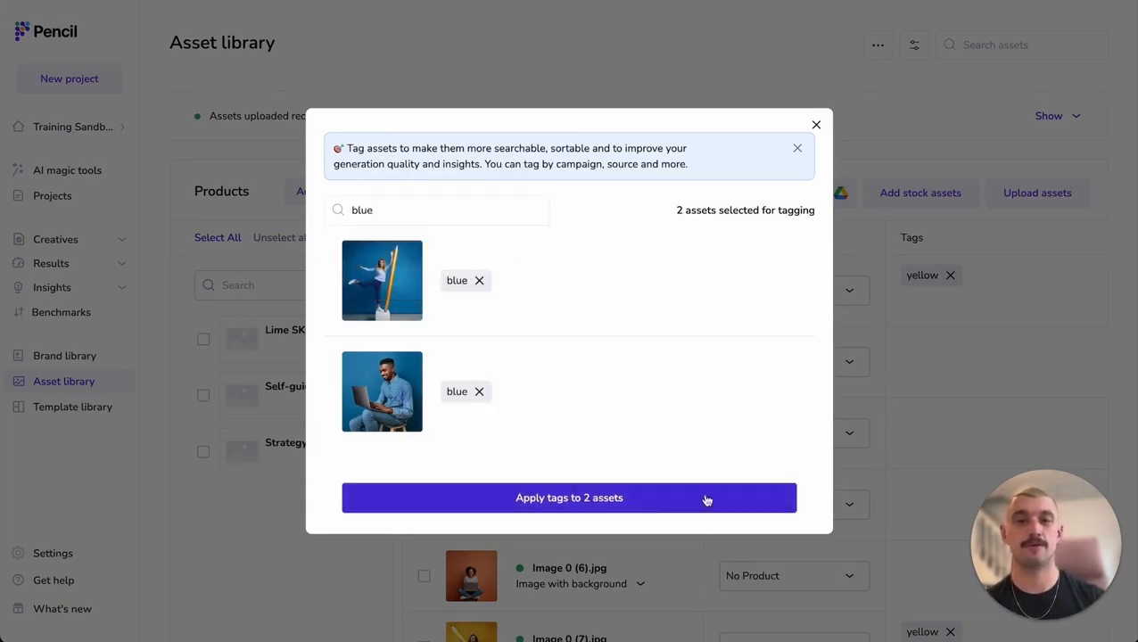
left_click(643, 502)
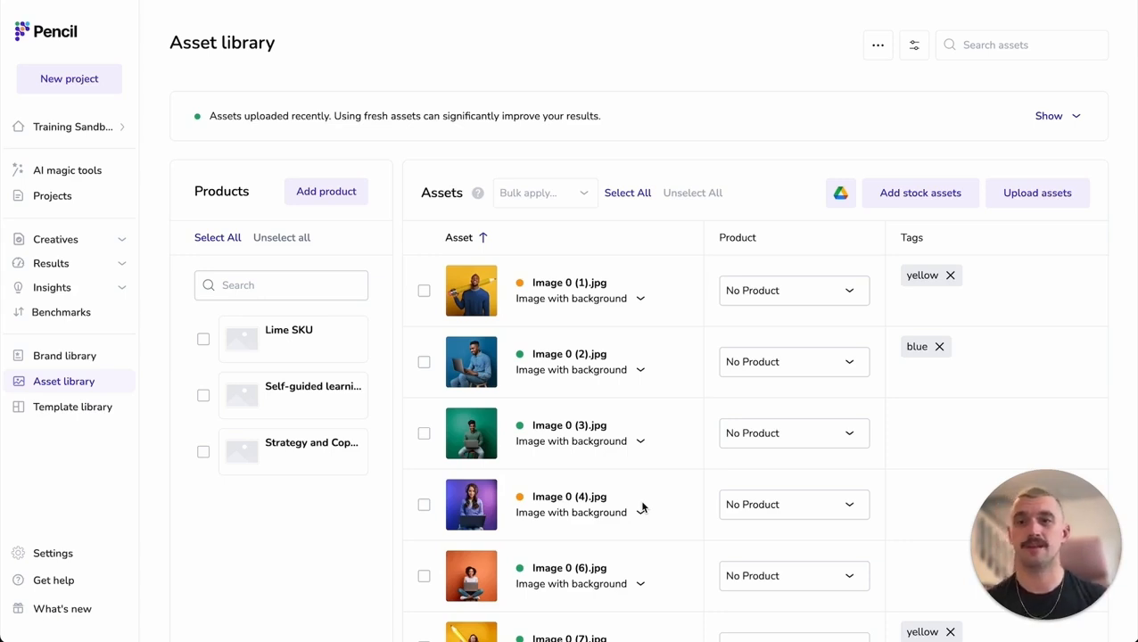
- Open Static Template 1 from the template library in the template editor
left_click(92, 416)
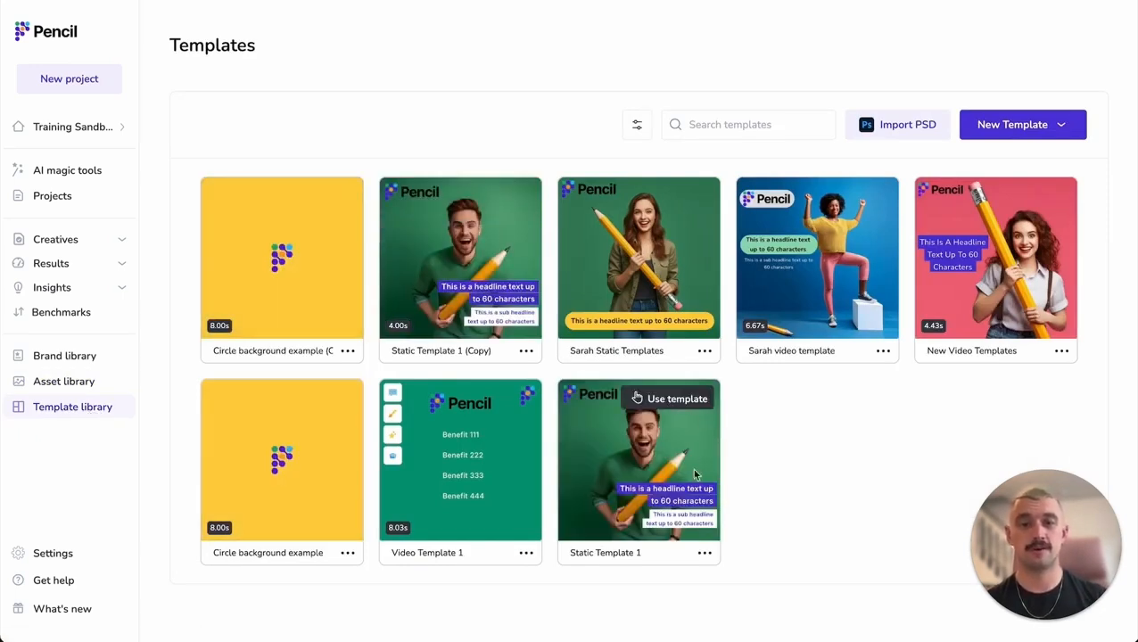
left_click(705, 556)
left_click(668, 334)
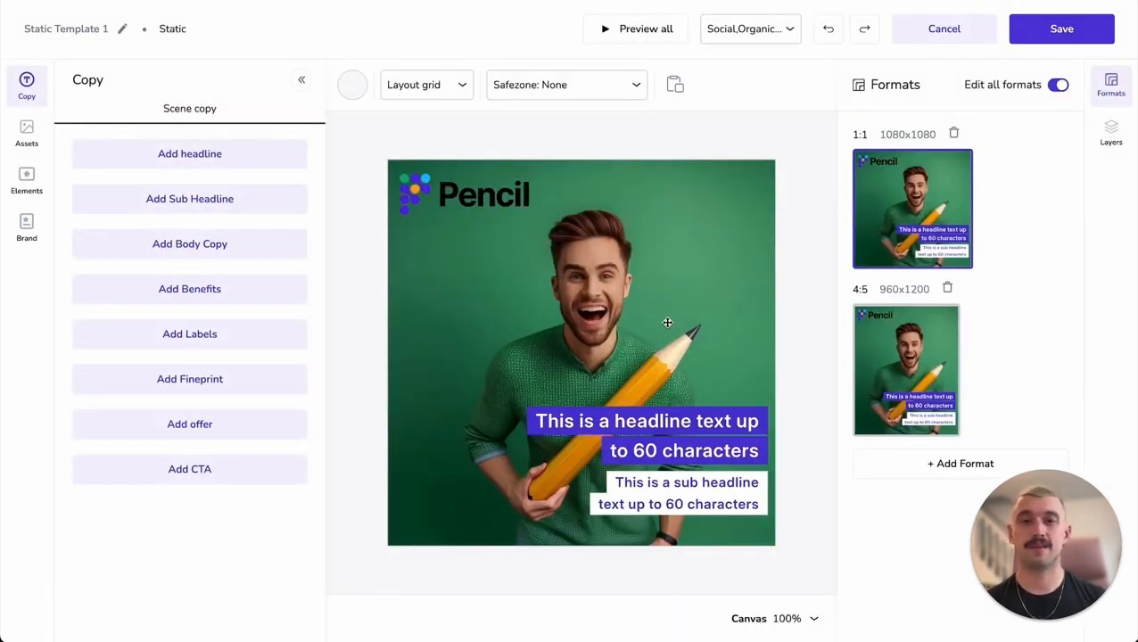
- Inspect the template's background image, logo, headline and sub headline on the canvas, leaving the editor without saving
left_click(595, 313)
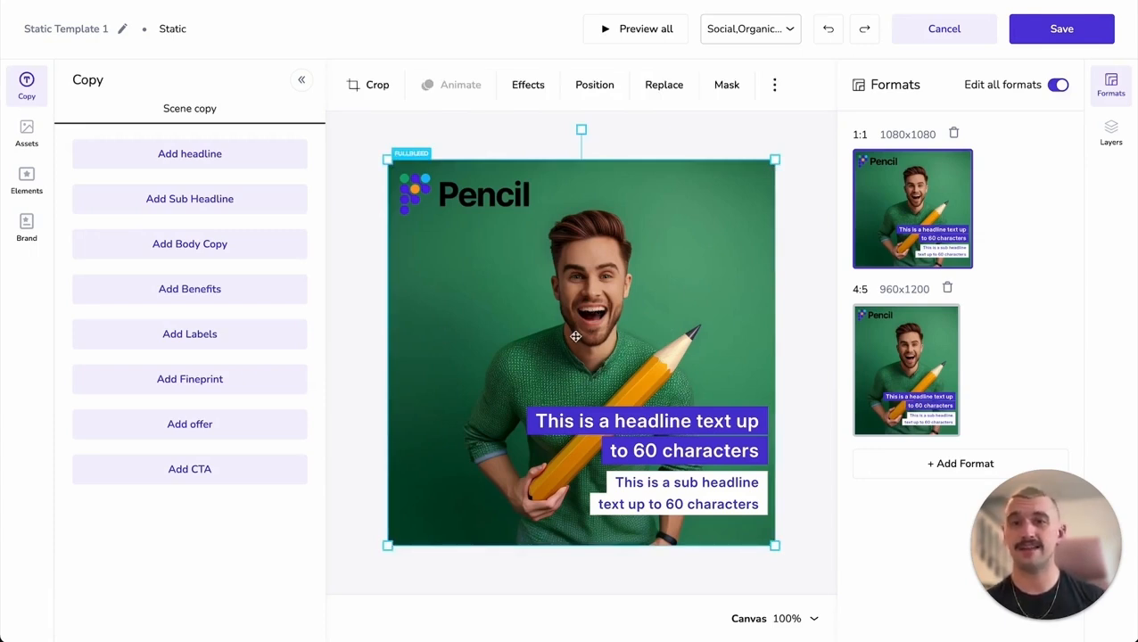
left_click(478, 204)
left_click(633, 265)
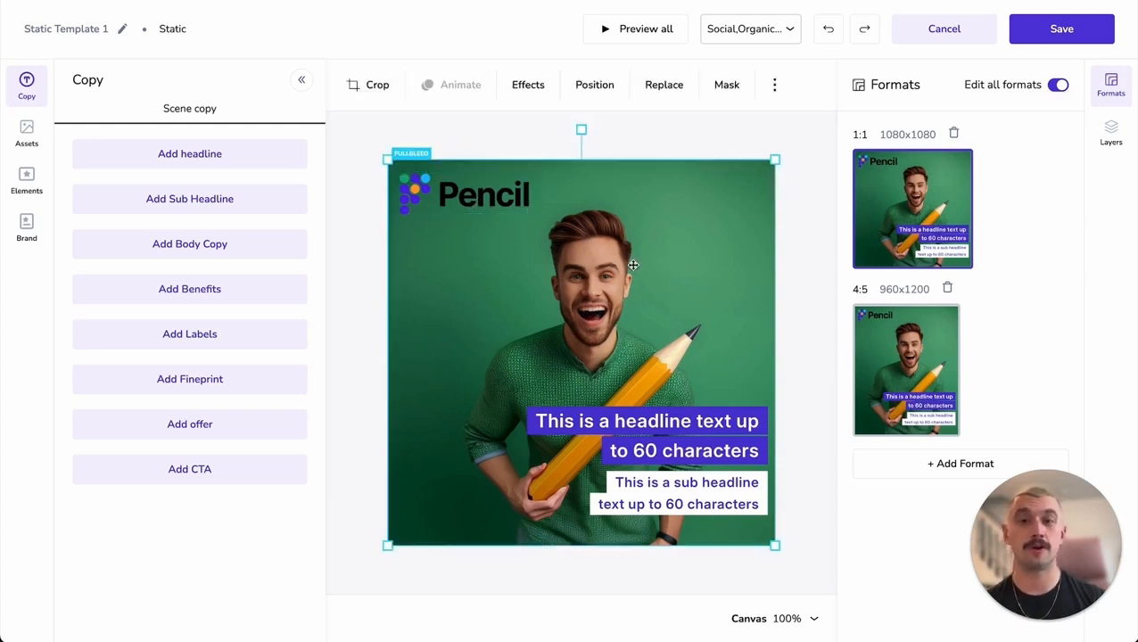
left_click(699, 423)
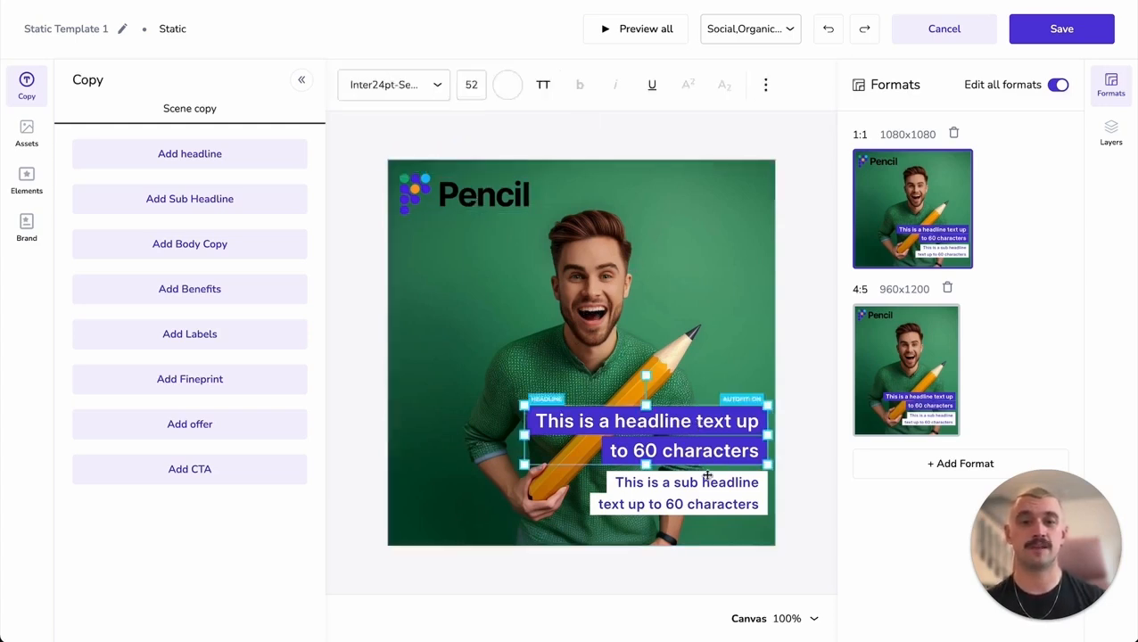
left_click(706, 484)
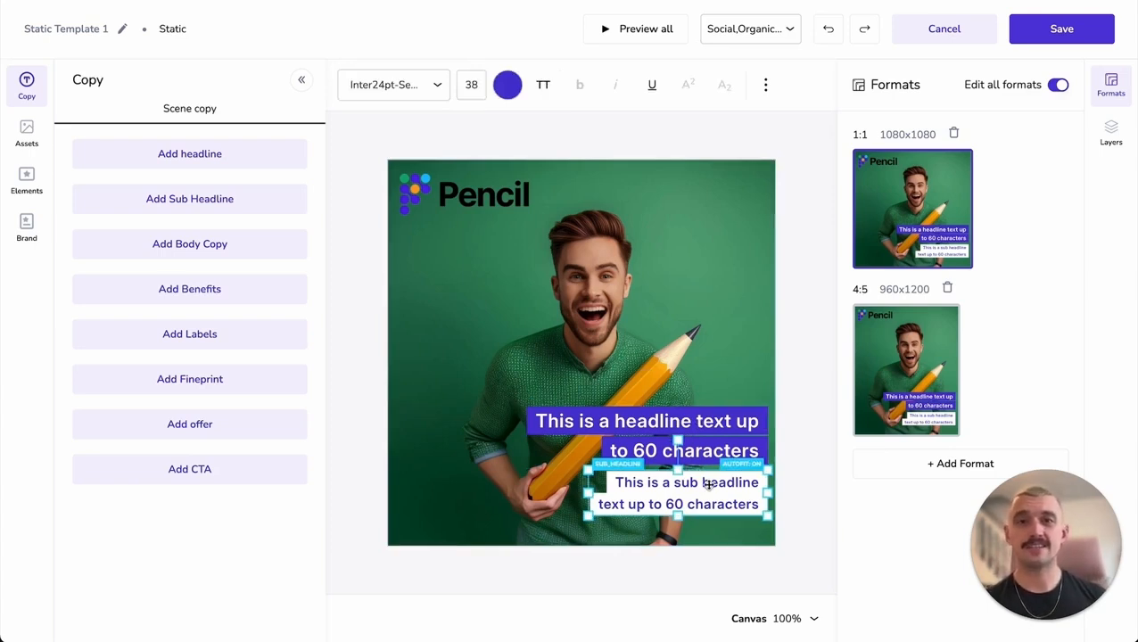
left_click(645, 353)
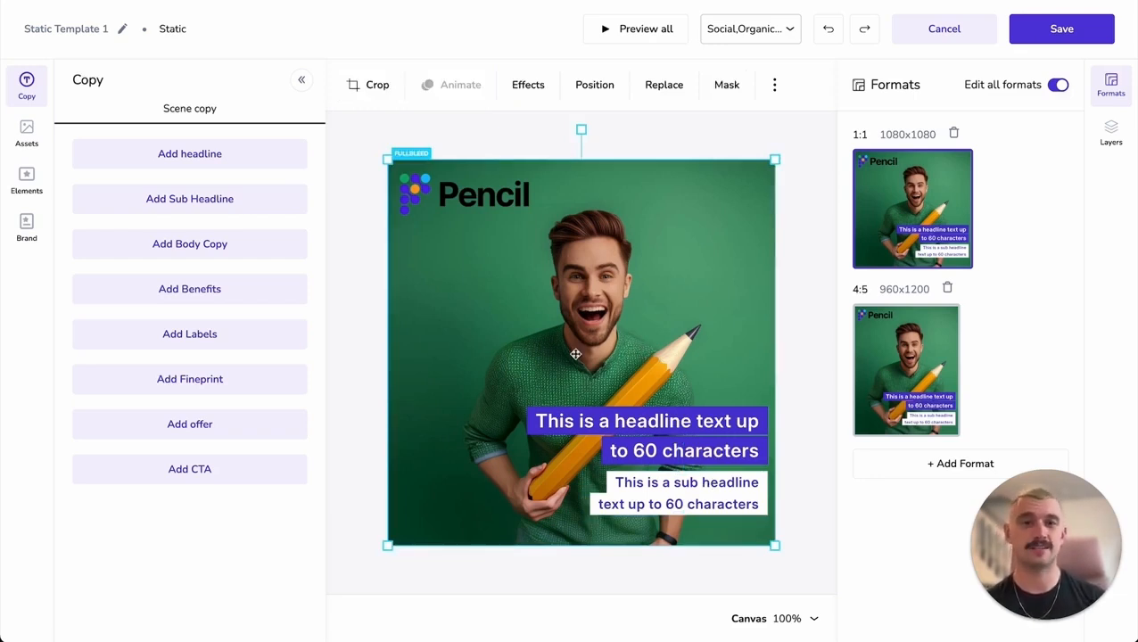
left_click(718, 427)
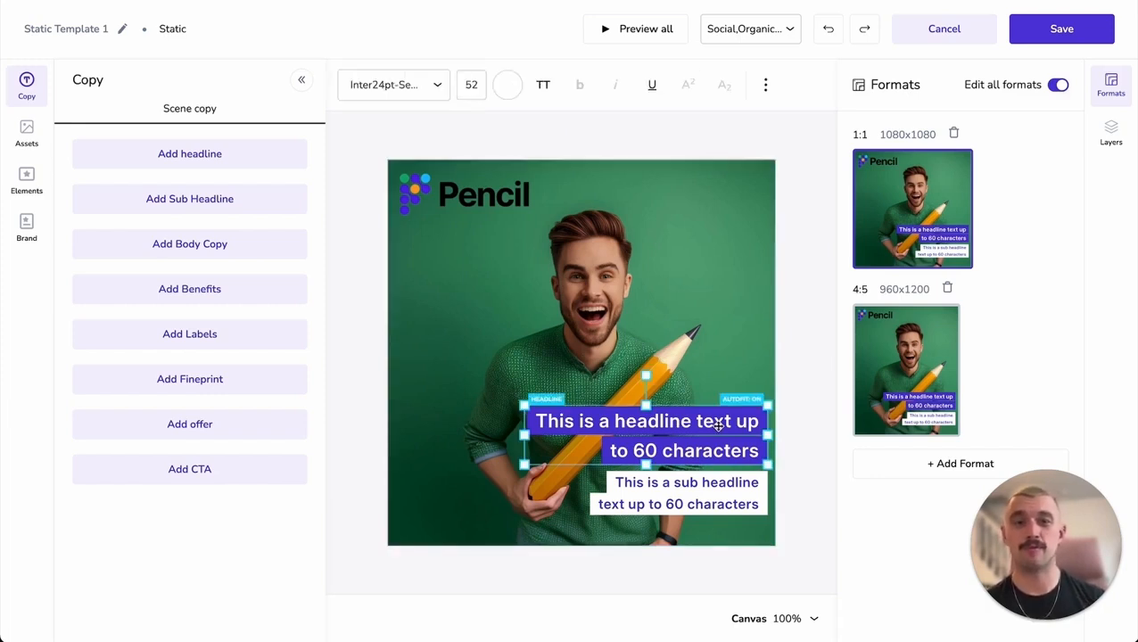
left_click(719, 486)
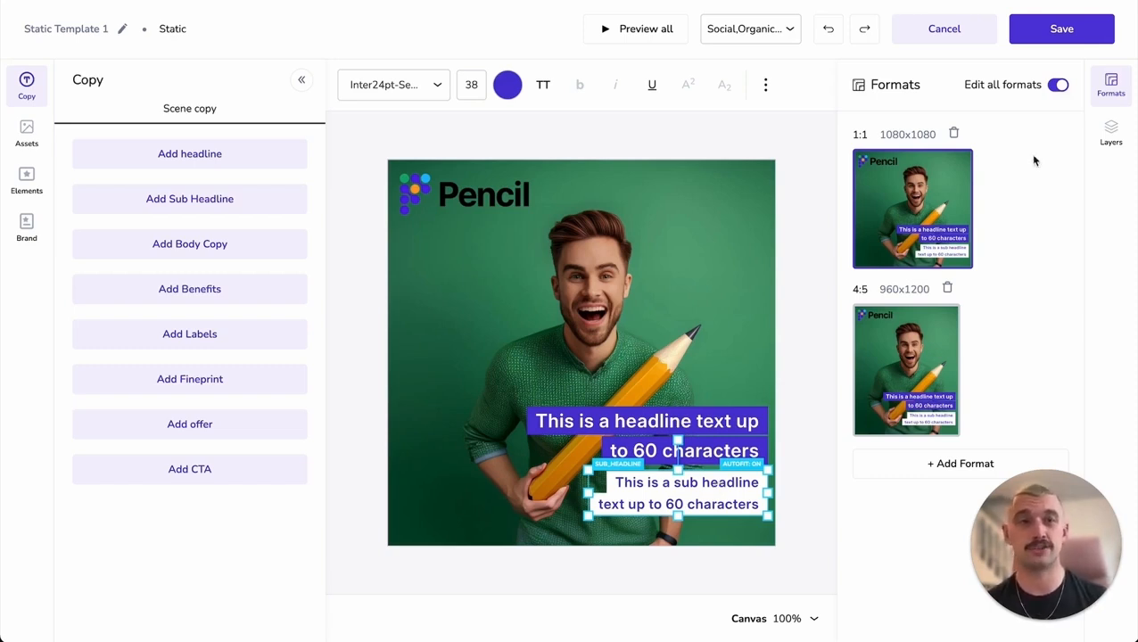
left_click(934, 36)
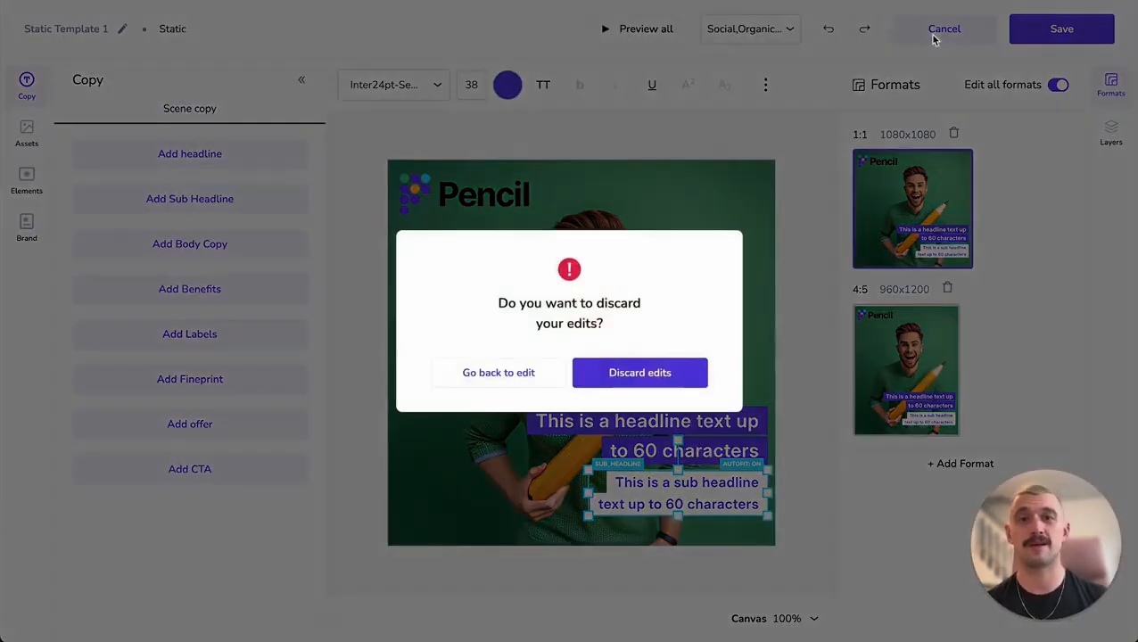
left_click(652, 373)
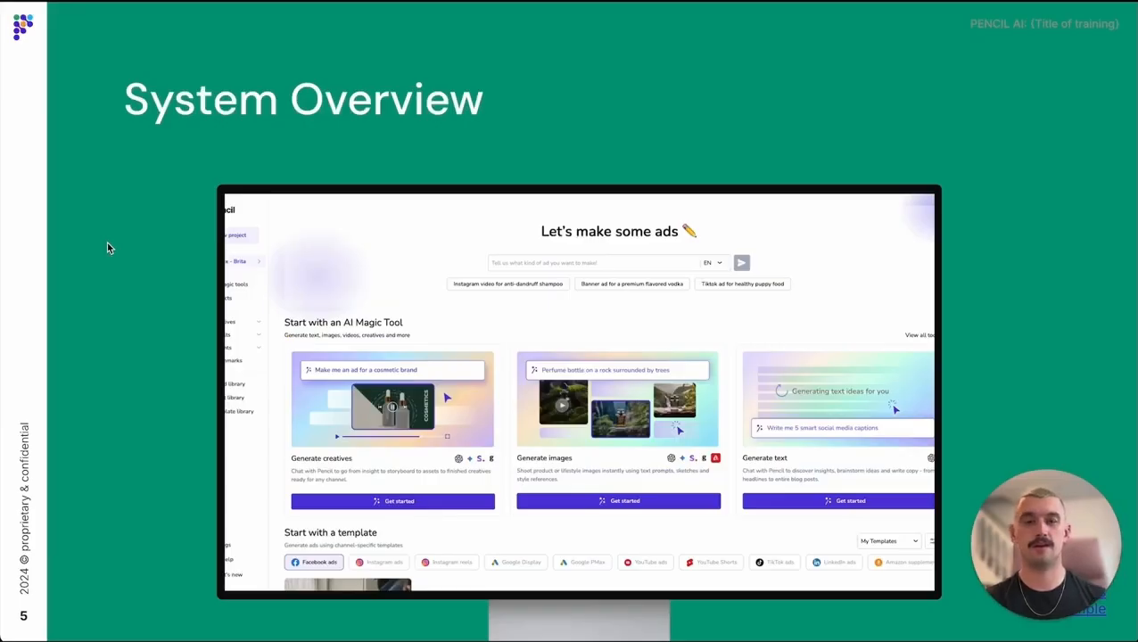
key("Right")
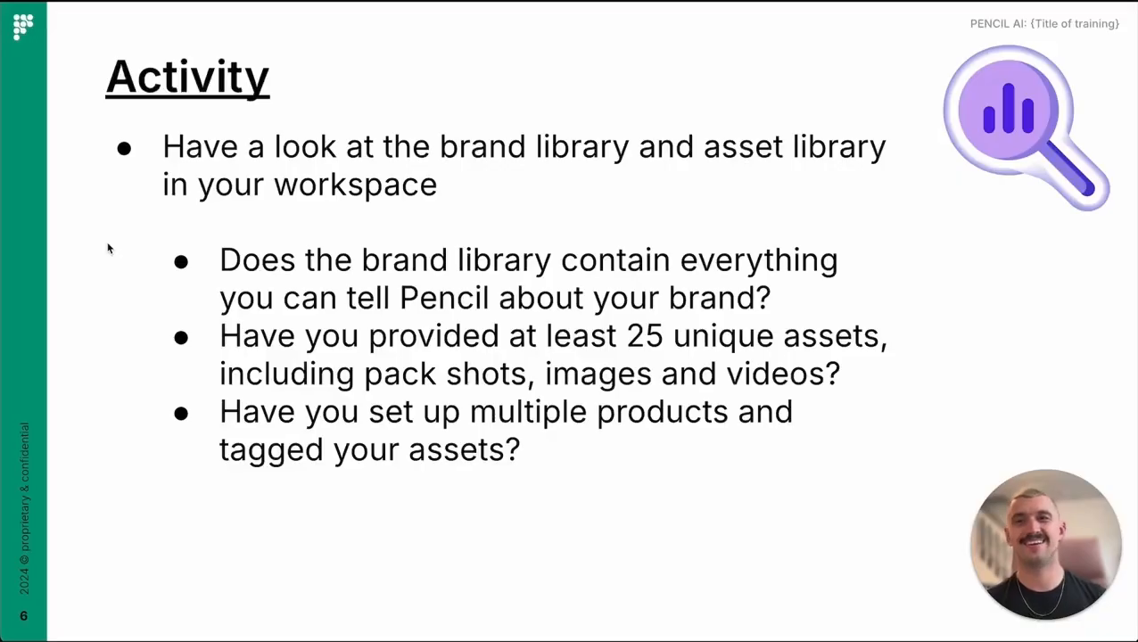
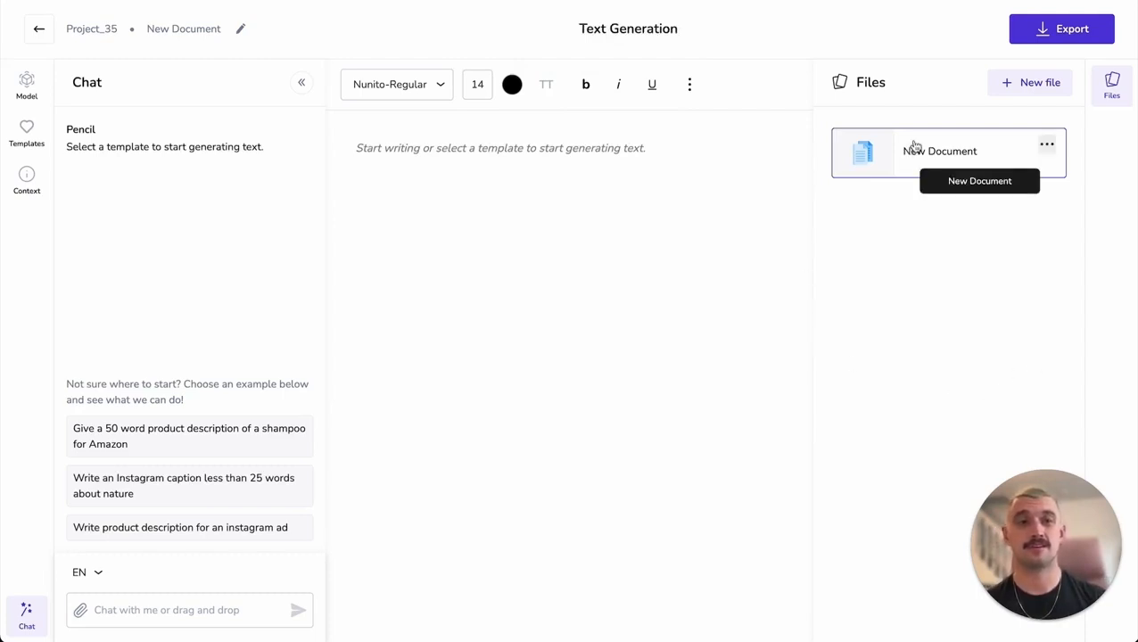
- Look through the available AI models and the ad text templates in the text generation project
mouse_move(1057, 157)
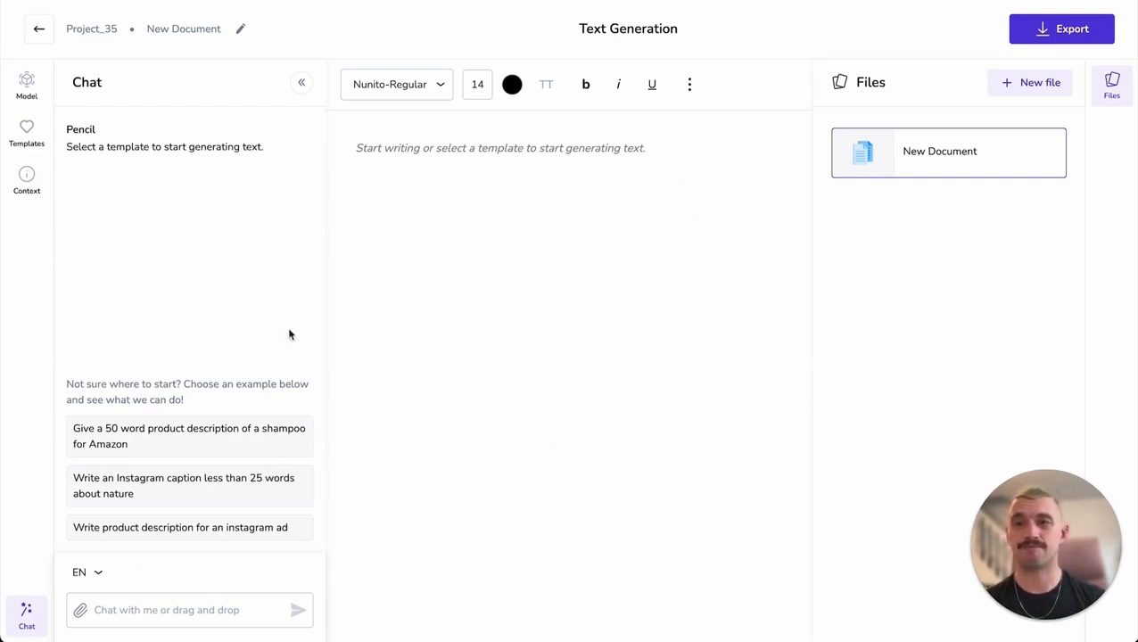
left_click(28, 87)
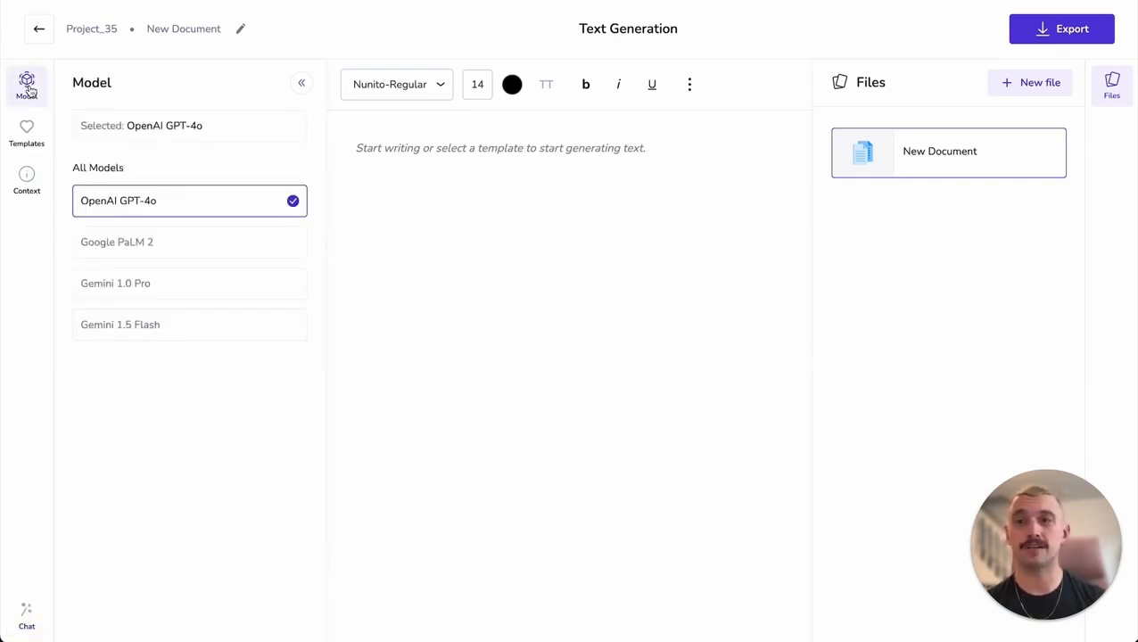
left_click(26, 133)
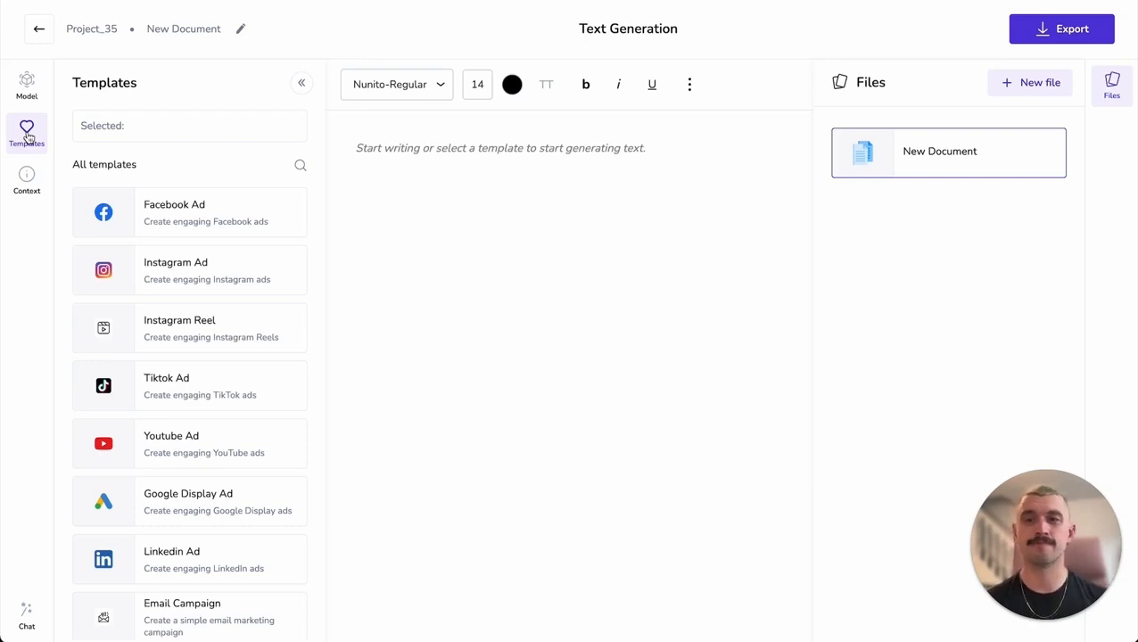
- Add the Self-guided learning product from the asset library as context for the text generation
left_click(30, 175)
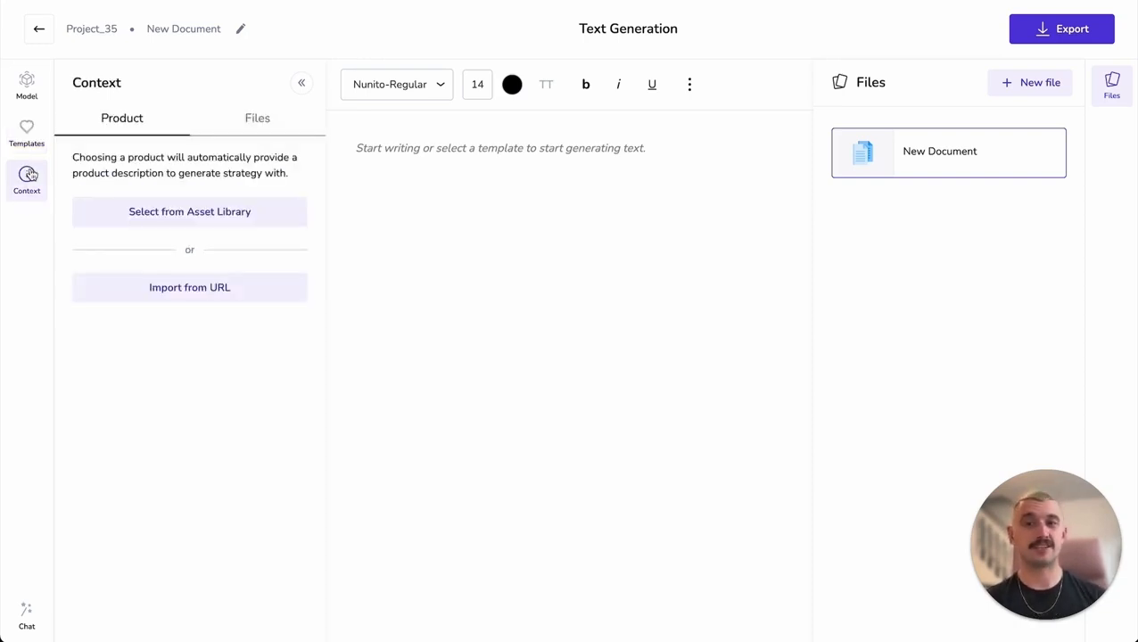
left_click(181, 214)
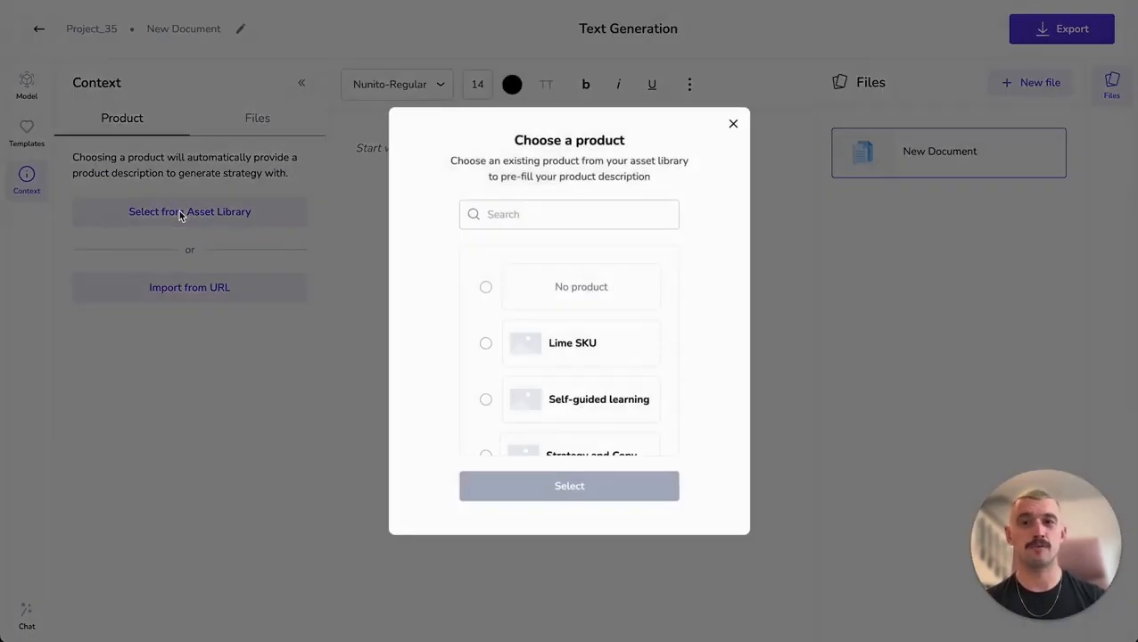
scroll(596, 391, "down", 1)
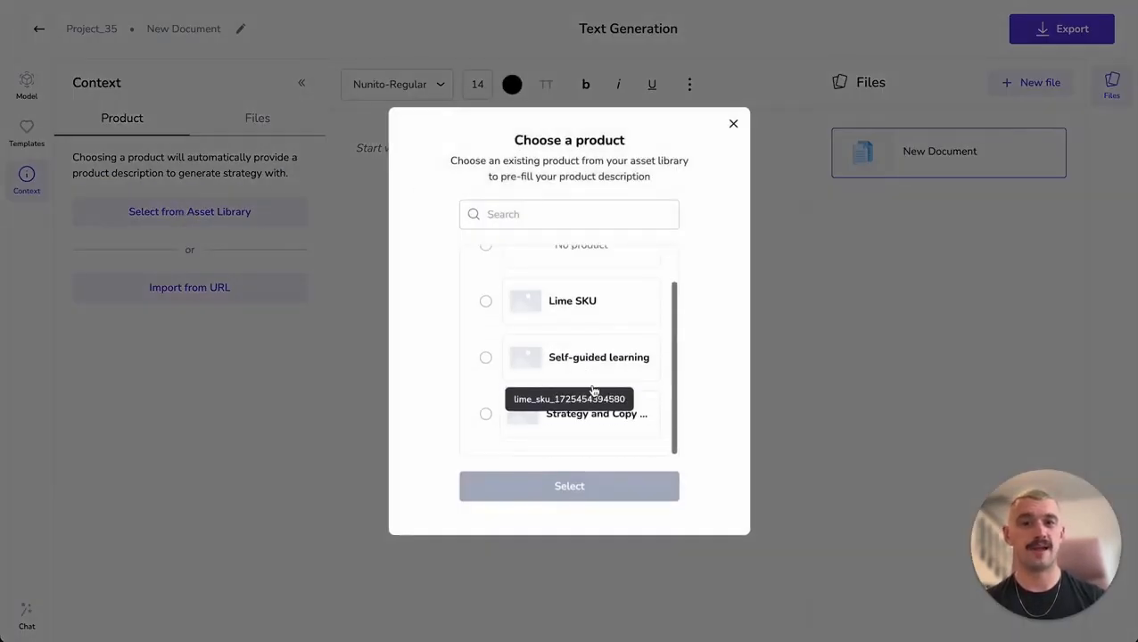
left_click(548, 373)
left_click(560, 487)
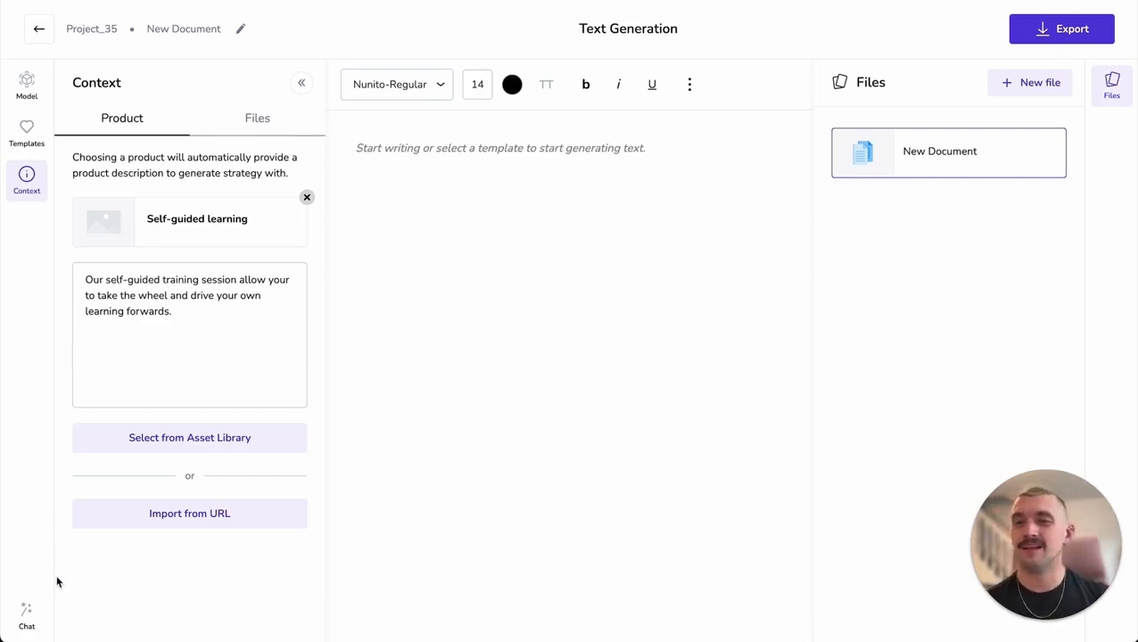
- Ask the chat "Tell me what you know about my brand. Summarise to 10 bullet points." and insert its answer into the document
left_click(27, 612)
left_click(158, 610)
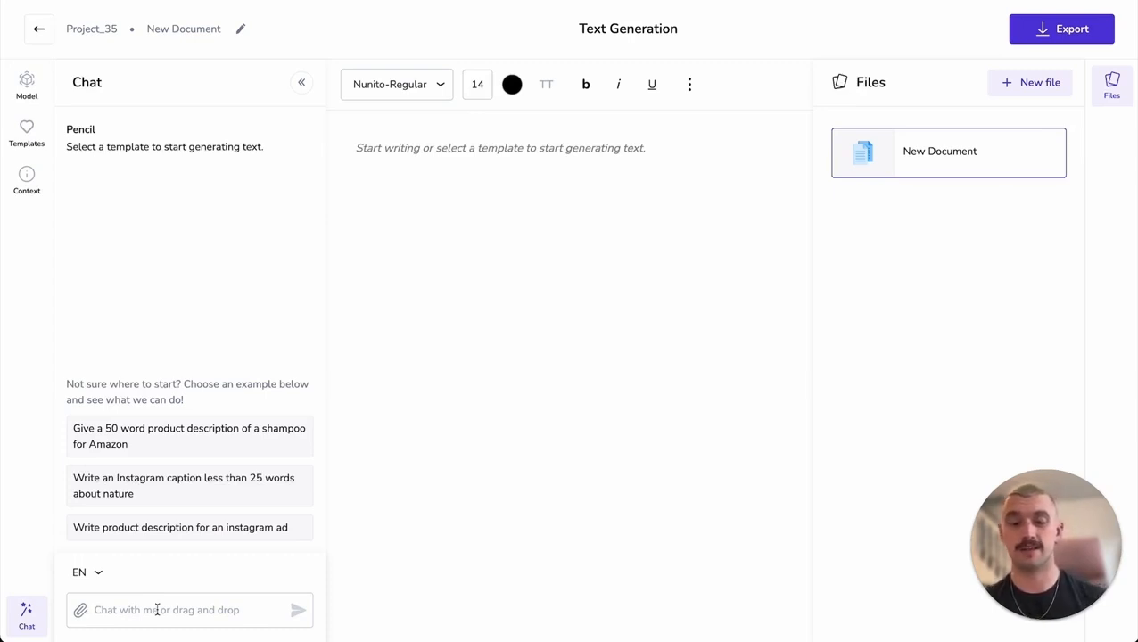
type("Tell me what you know about my brand. Summarise to")
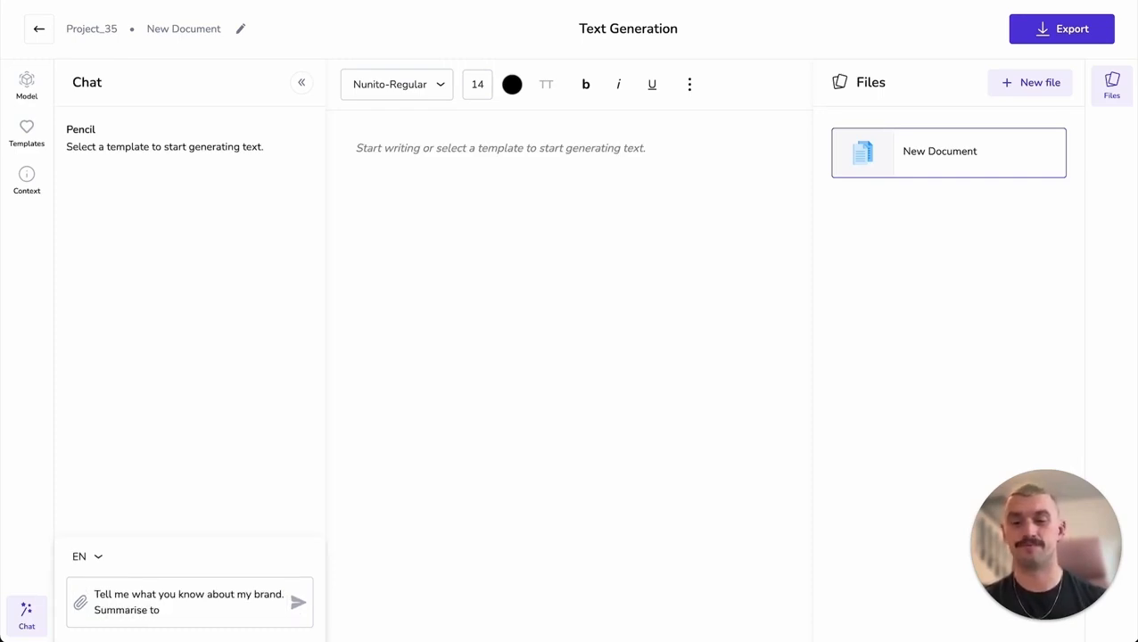
type(" 10 bullet points.")
left_click(294, 606)
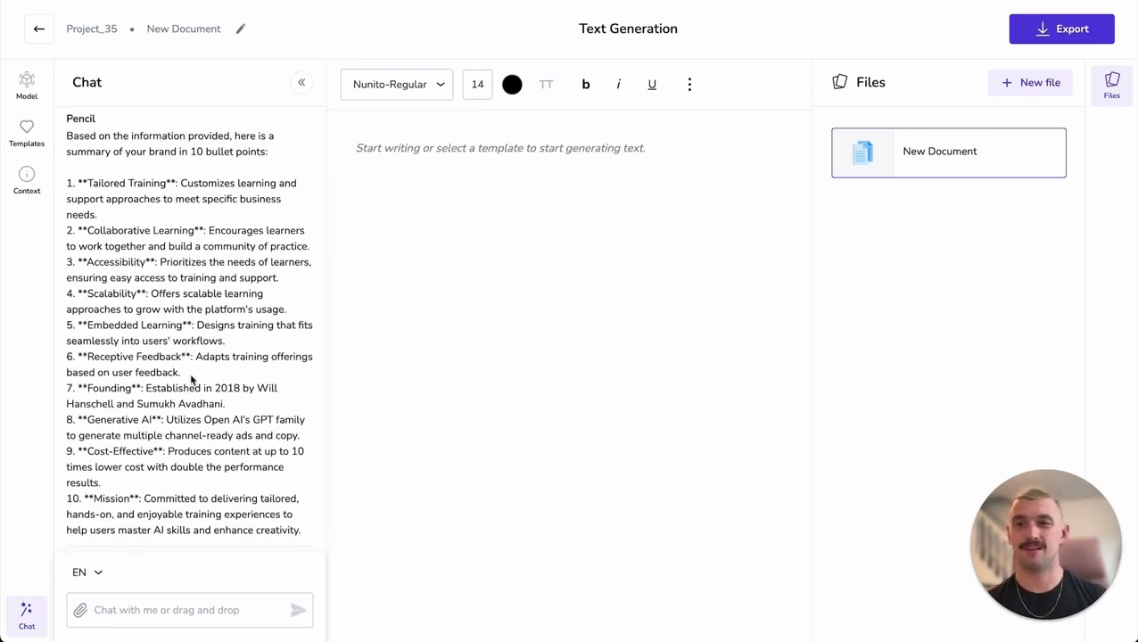
scroll(191, 380, "down", 1)
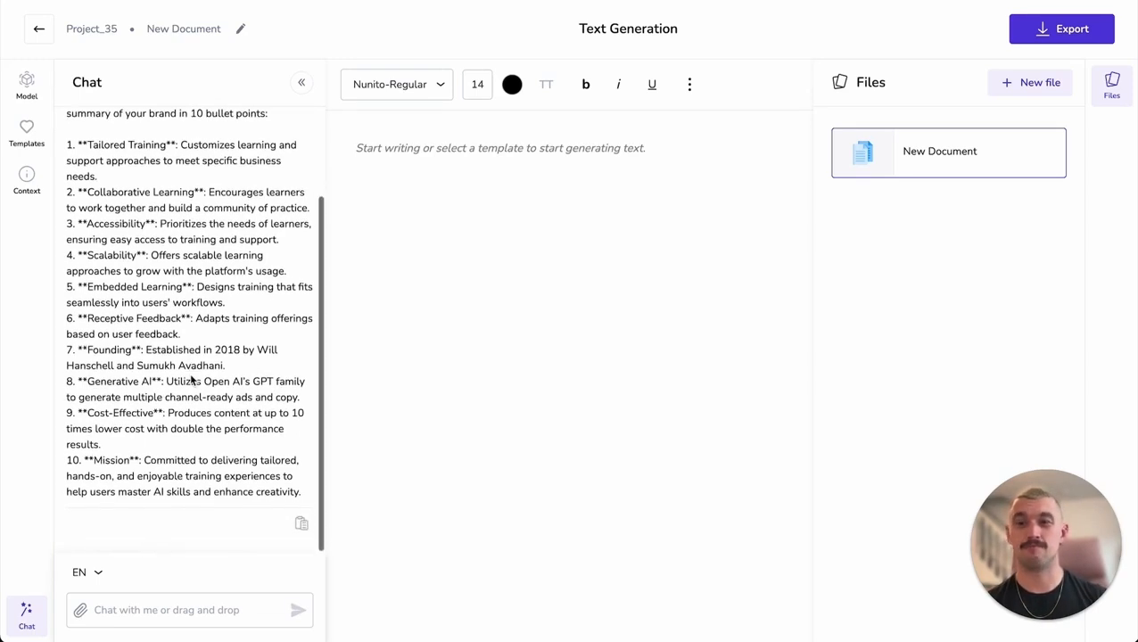
left_click(301, 526)
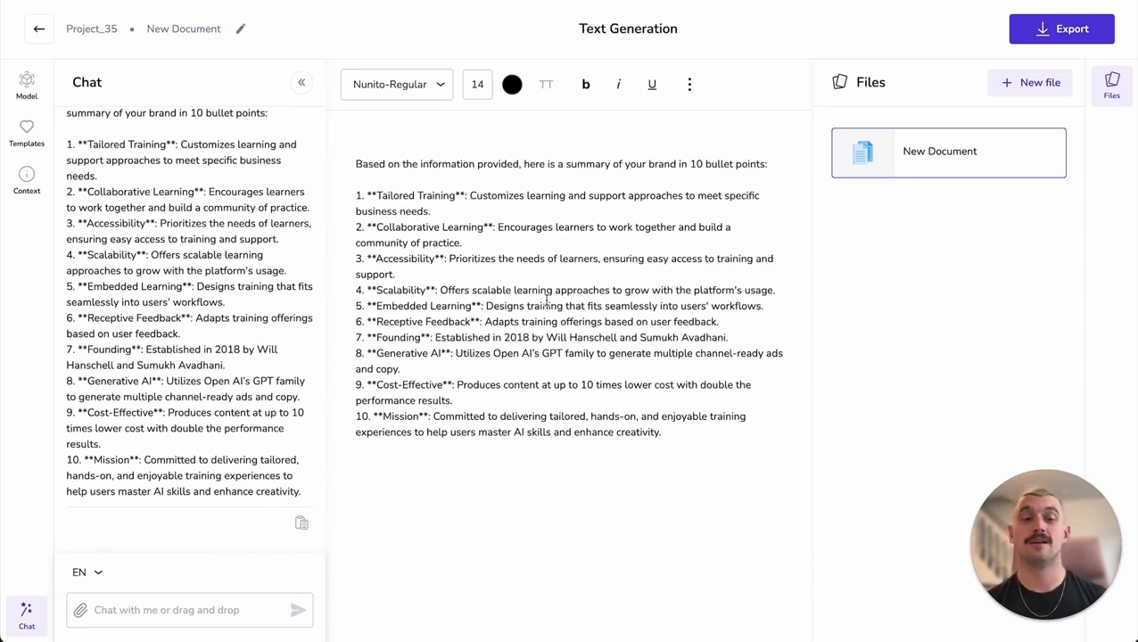
- Leave the text document and open the image generation project Project_14 from the projects list
left_click(39, 32)
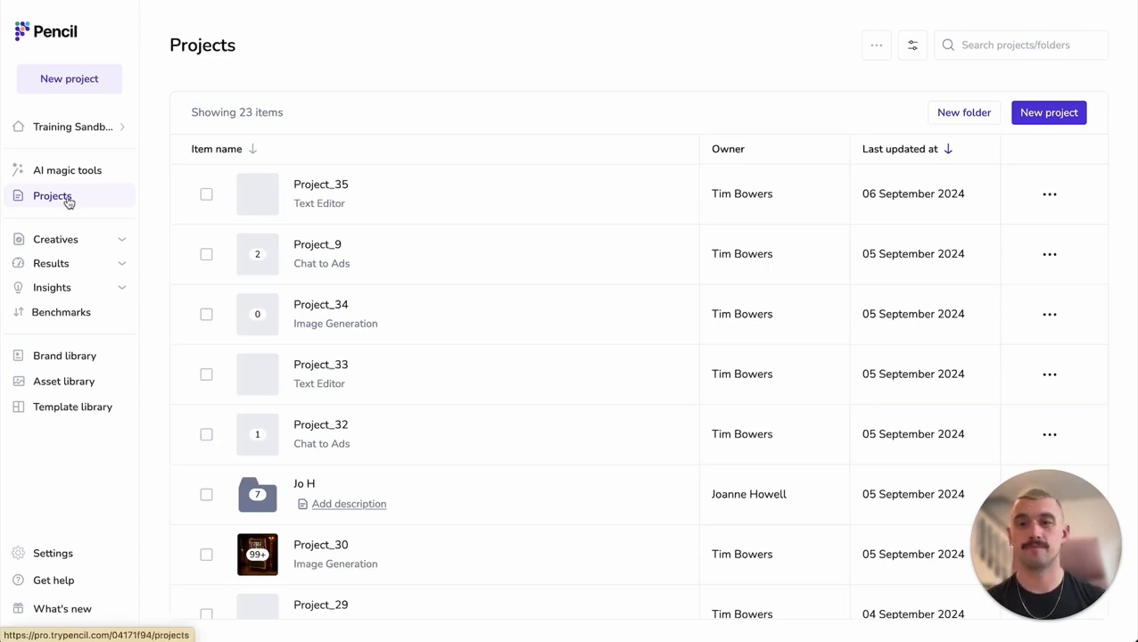
scroll(412, 335, "down", 5)
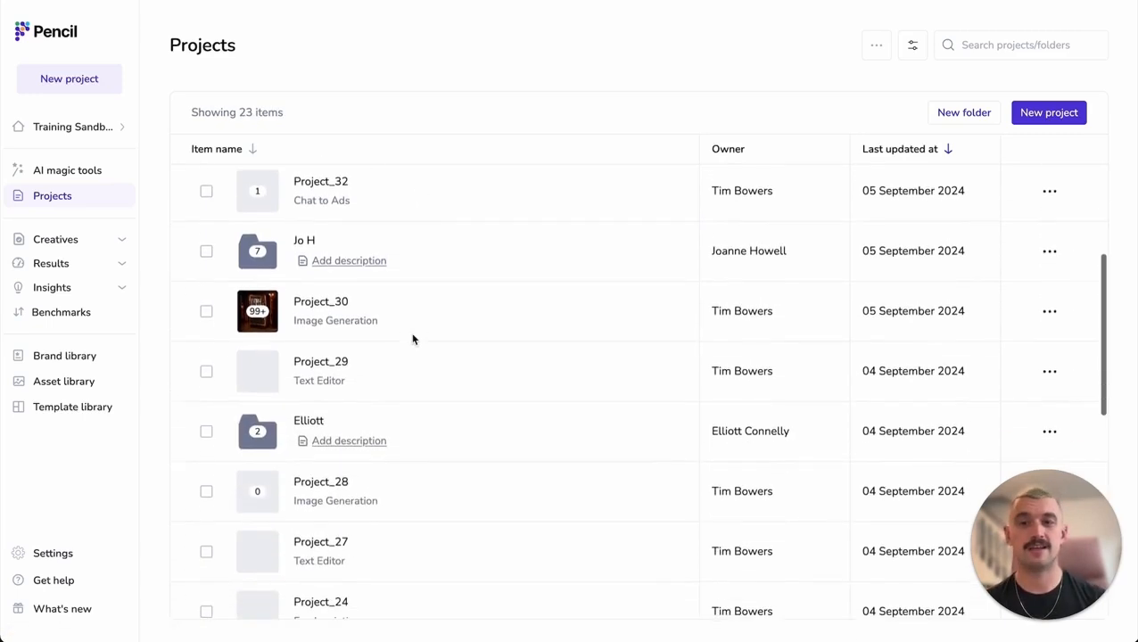
scroll(412, 337, "down", 3)
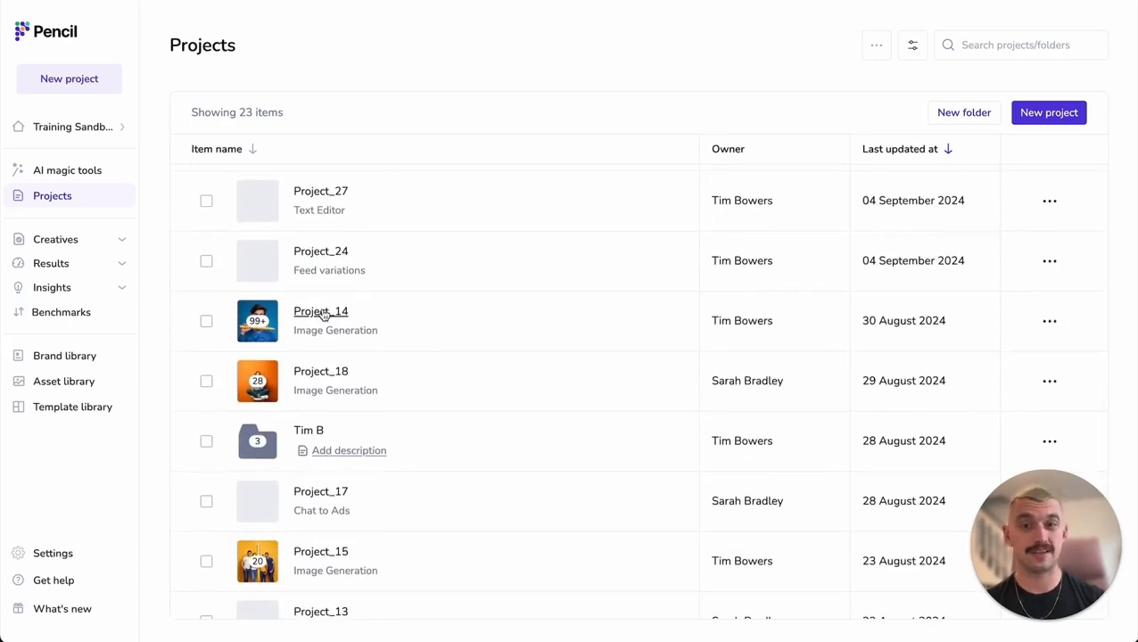
left_click(323, 314)
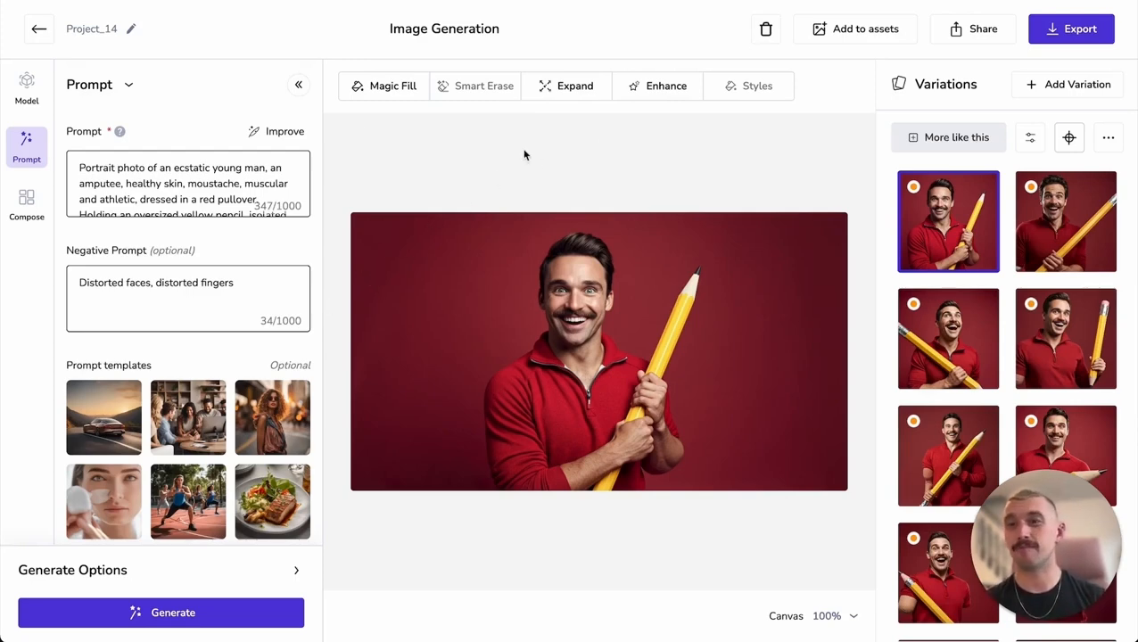
- Look through the model choices, prompt settings and compose options of the image generation project
left_click(27, 87)
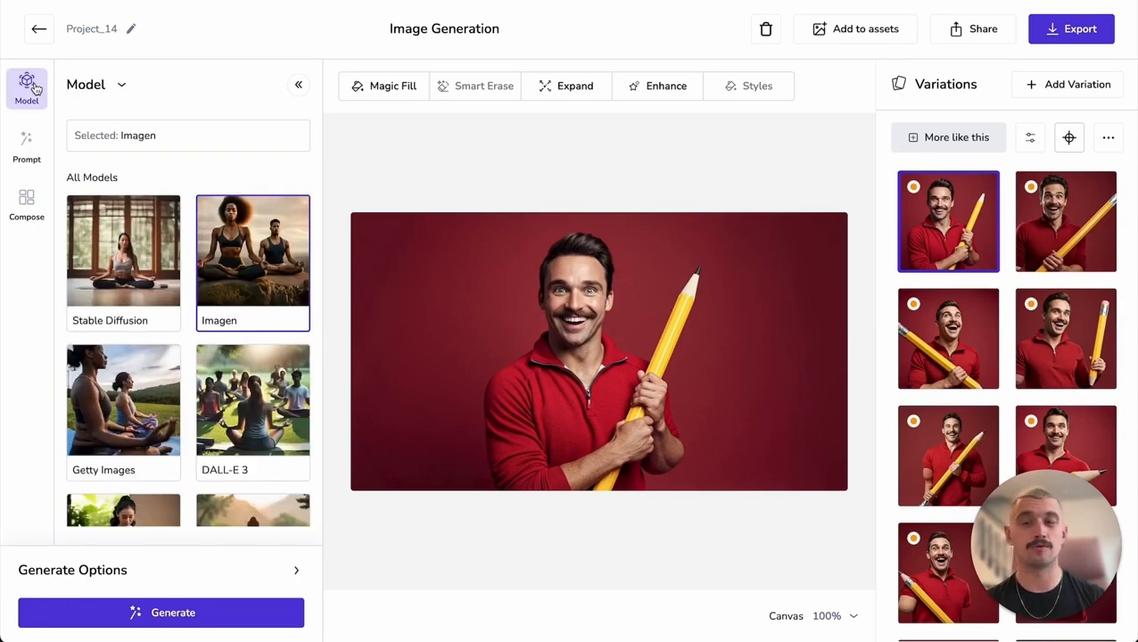
left_click(24, 152)
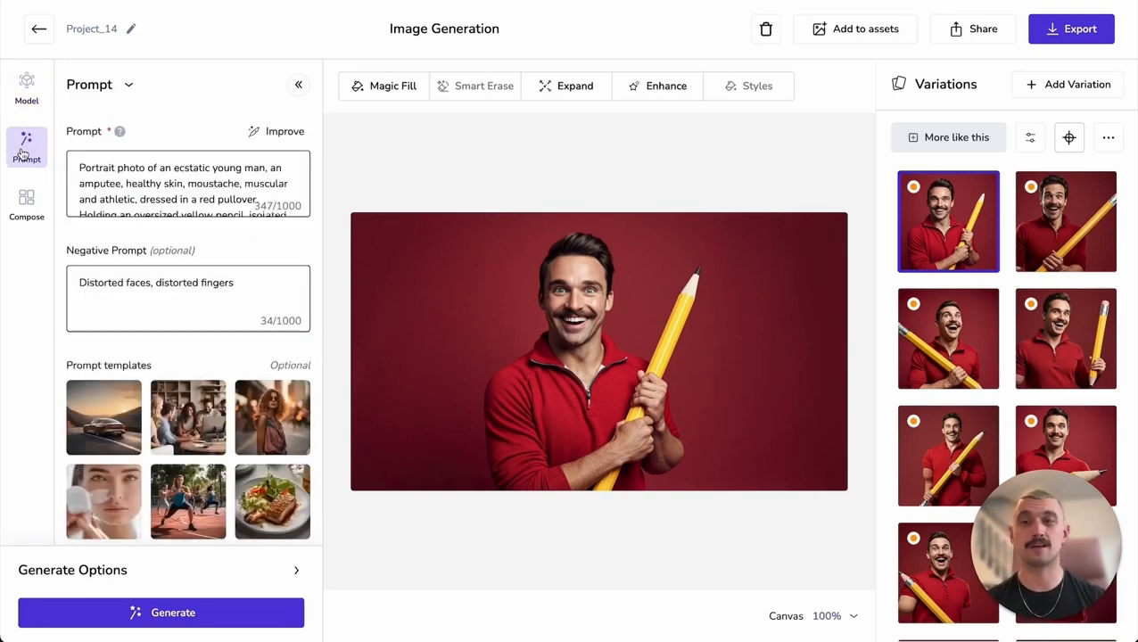
left_click(26, 202)
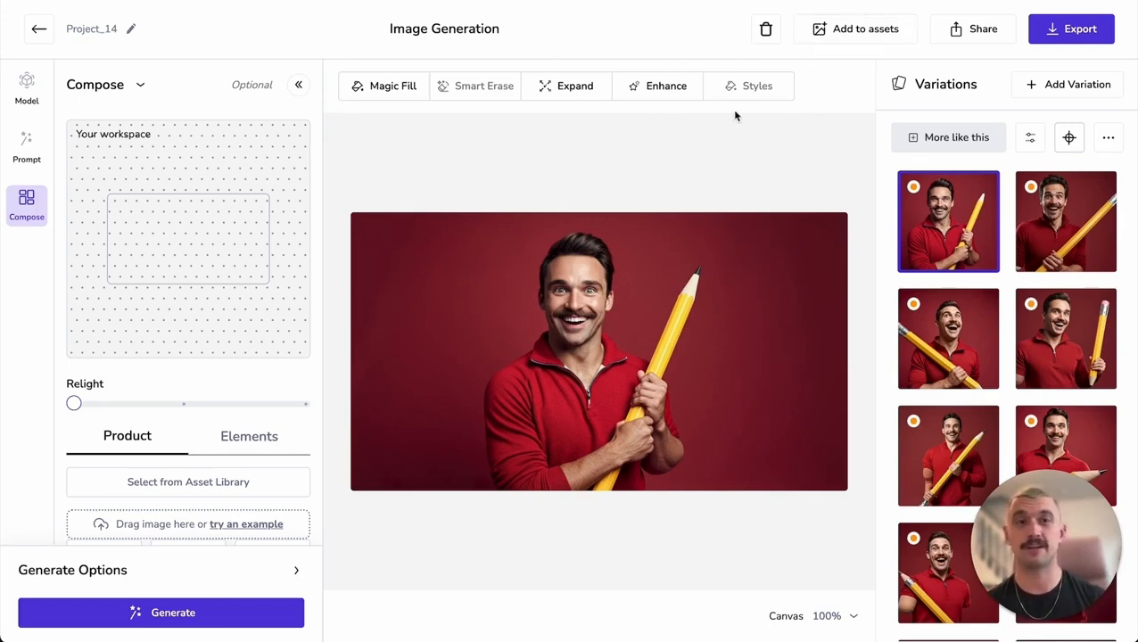
- View the product choices for adding the selected image to the asset library, closing them without choosing one
left_click(848, 31)
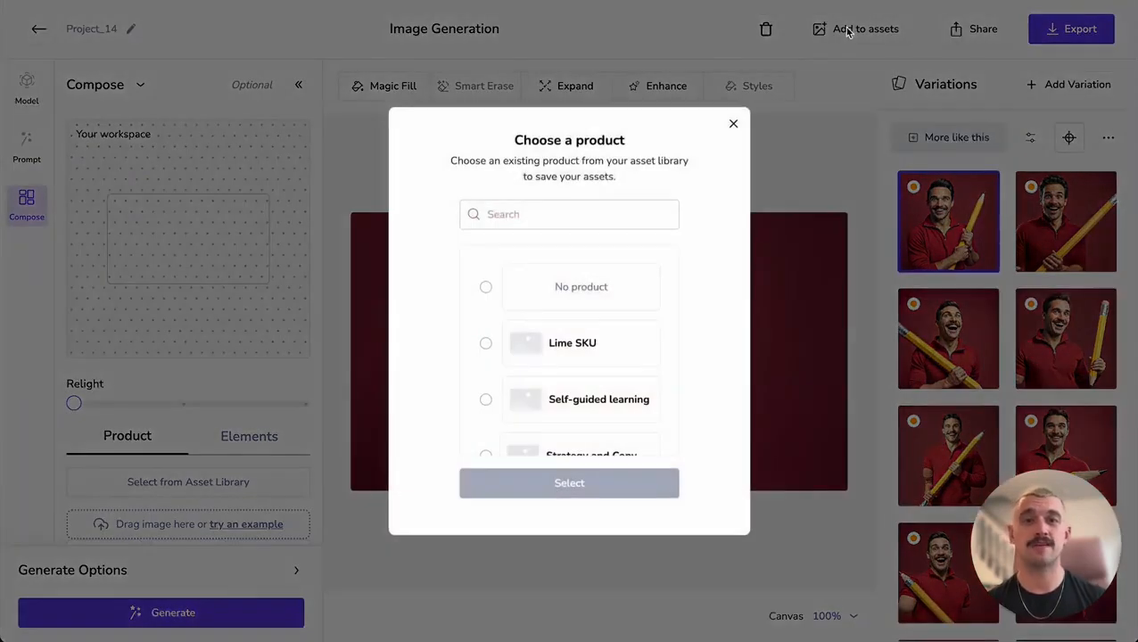
scroll(477, 290, "down", 1)
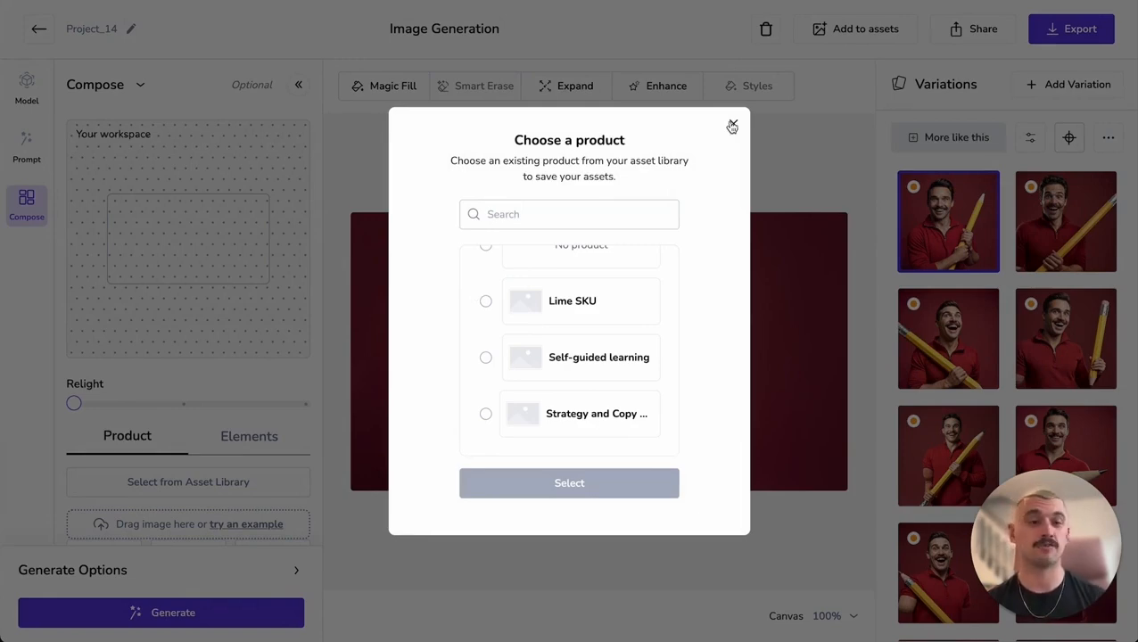
left_click(731, 125)
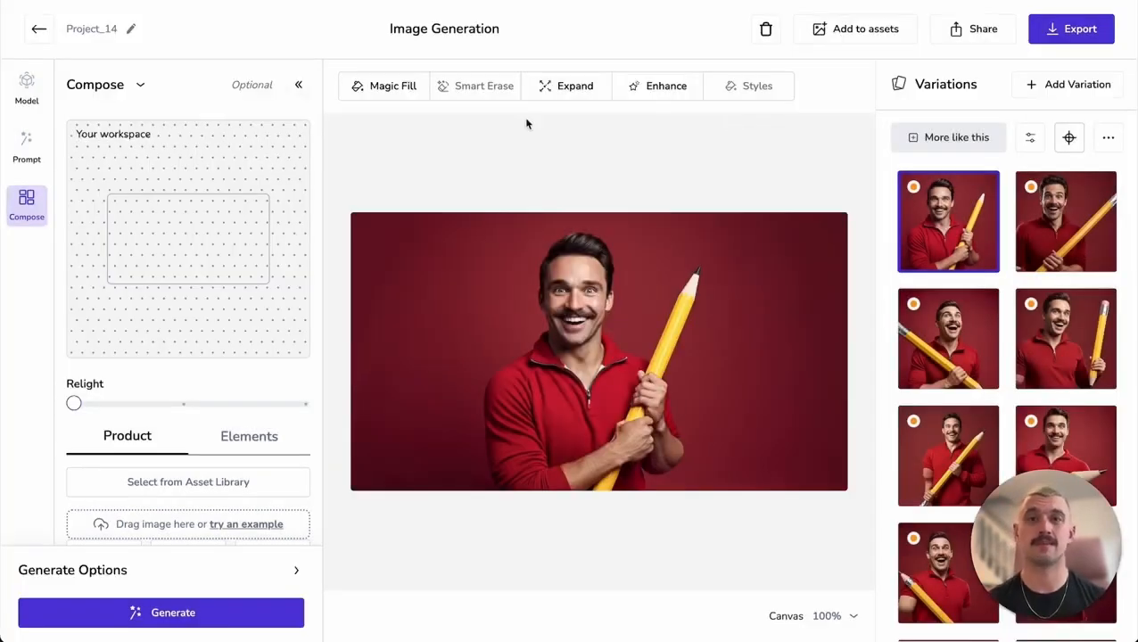
- Leave the image project, open the "Tap Into Creativity and Insight Effortlessly" creative for editing from the workspace creatives, and display its project's creatives
left_click(40, 33)
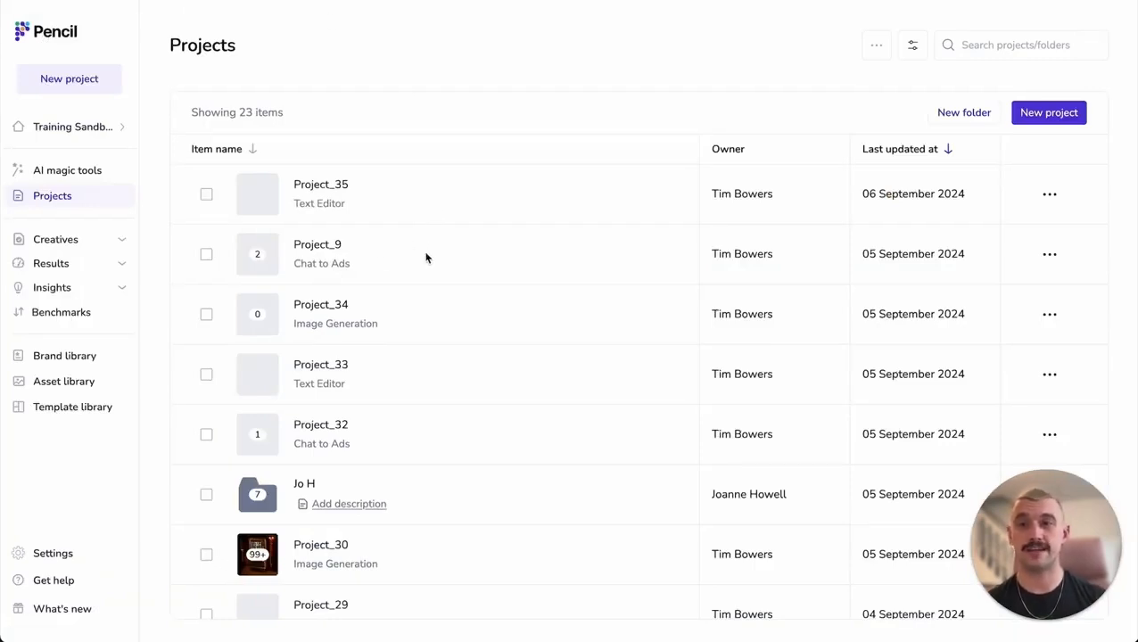
left_click(56, 239)
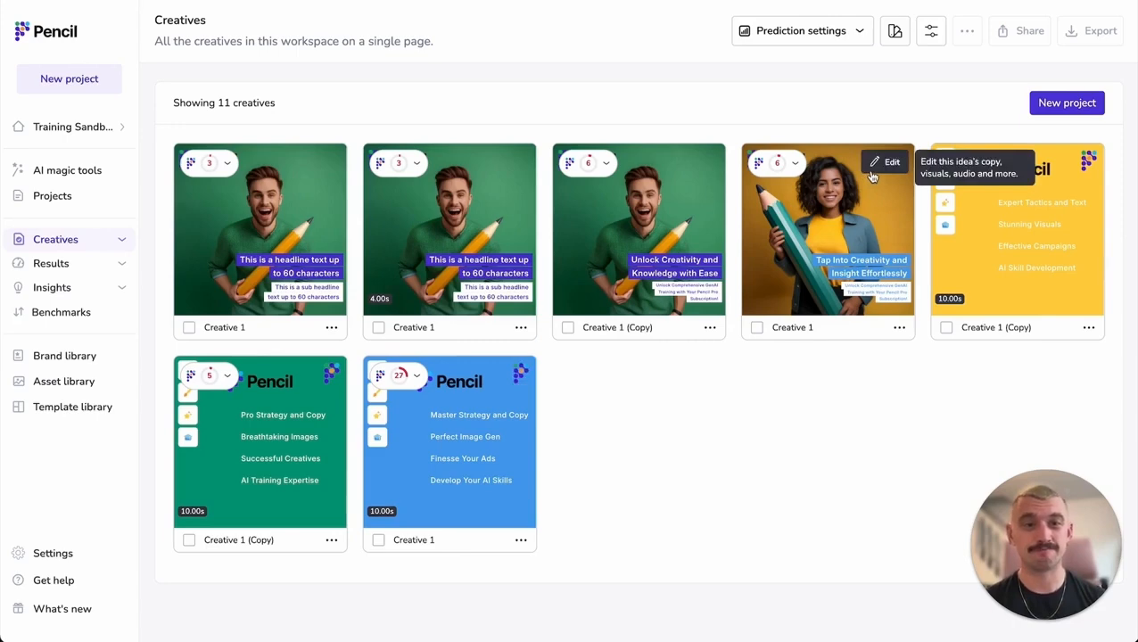
left_click(872, 172)
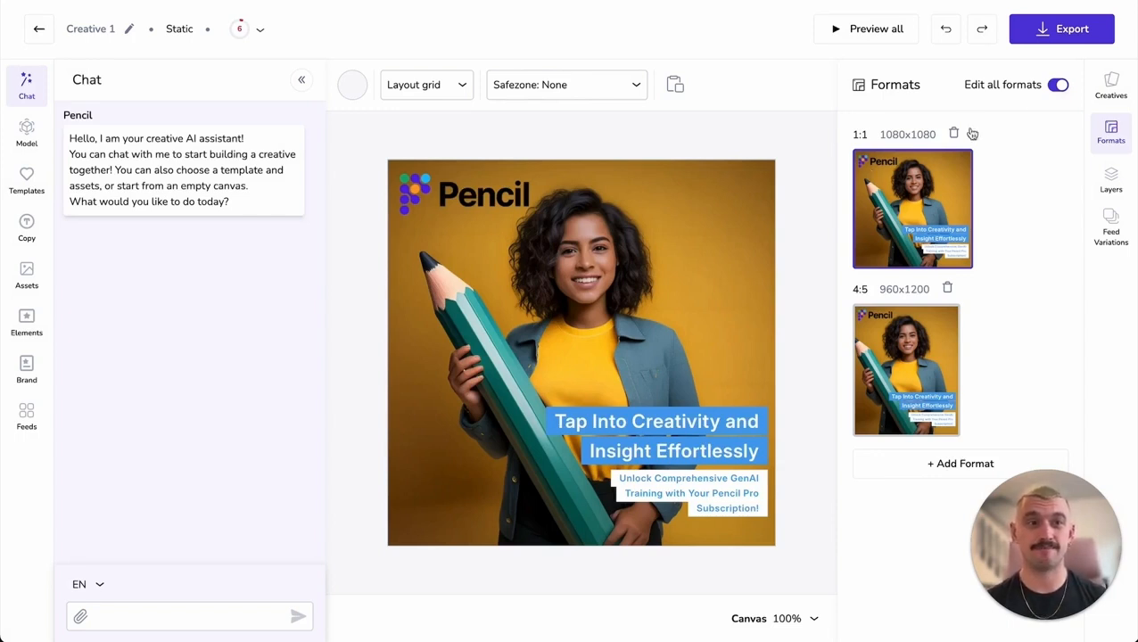
left_click(1112, 89)
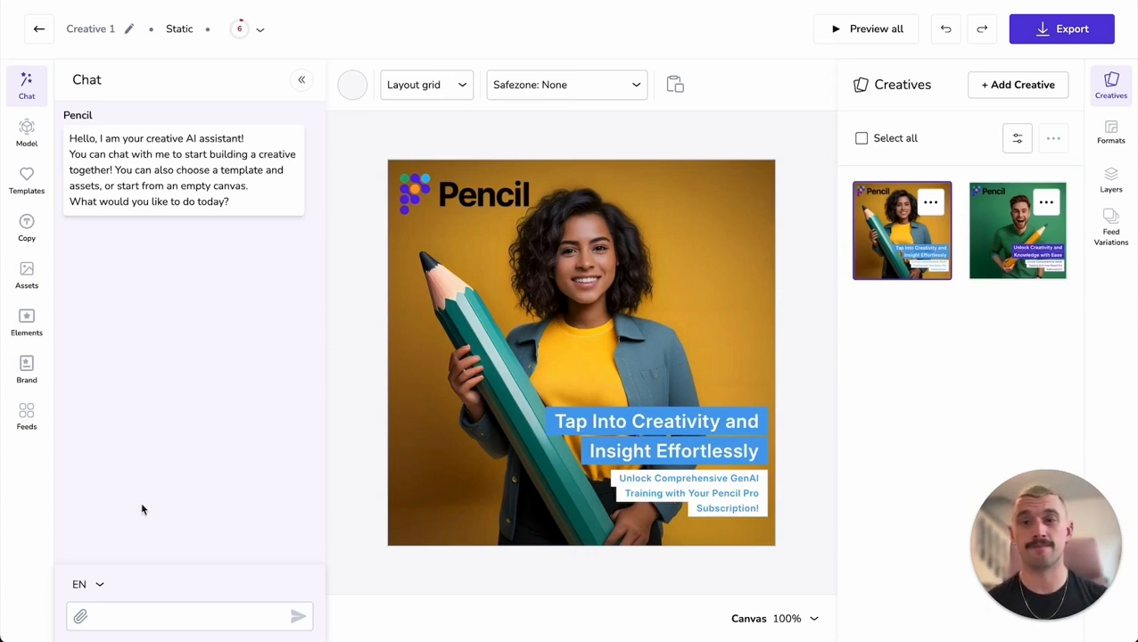
- View the AI generation options for the background image and the headline text without generating anything, and leave the creative
left_click(610, 305)
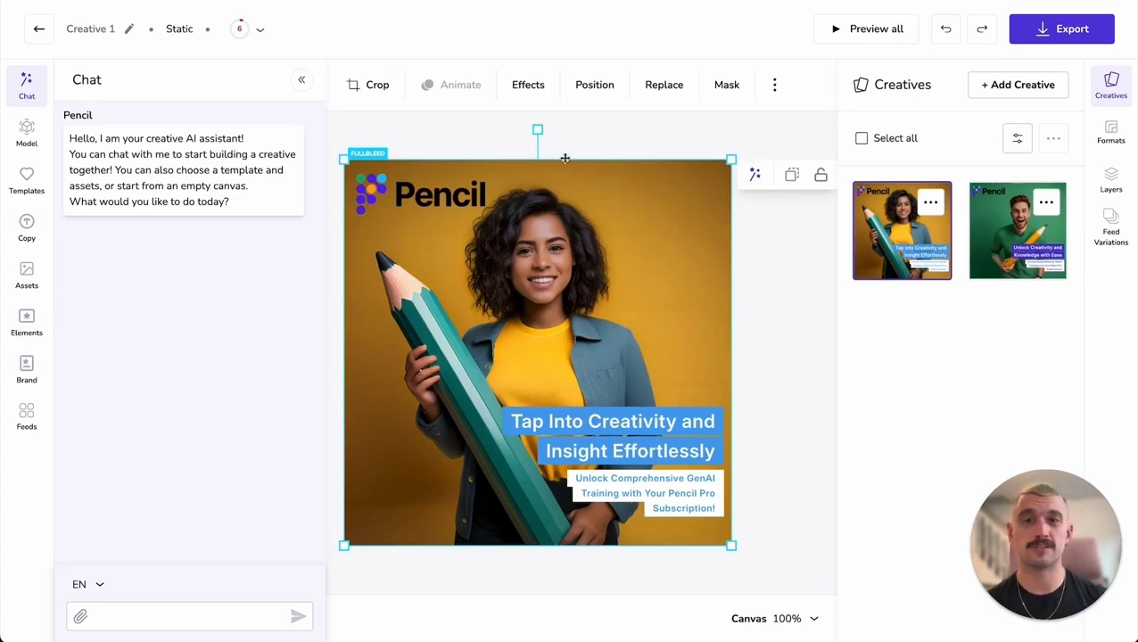
left_click(755, 174)
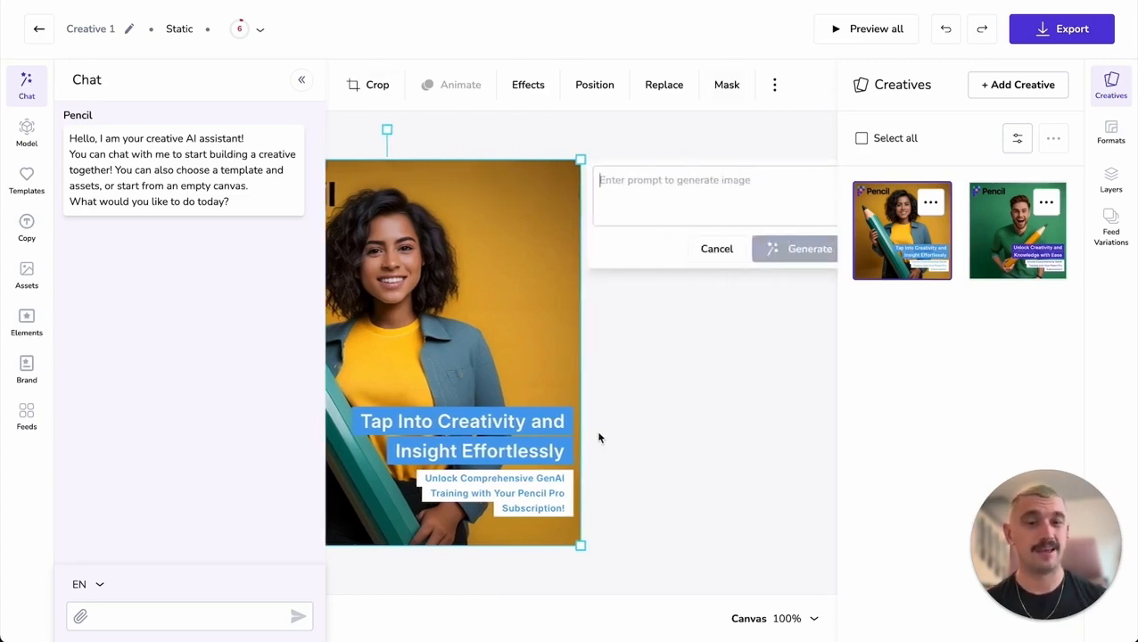
left_click(465, 417)
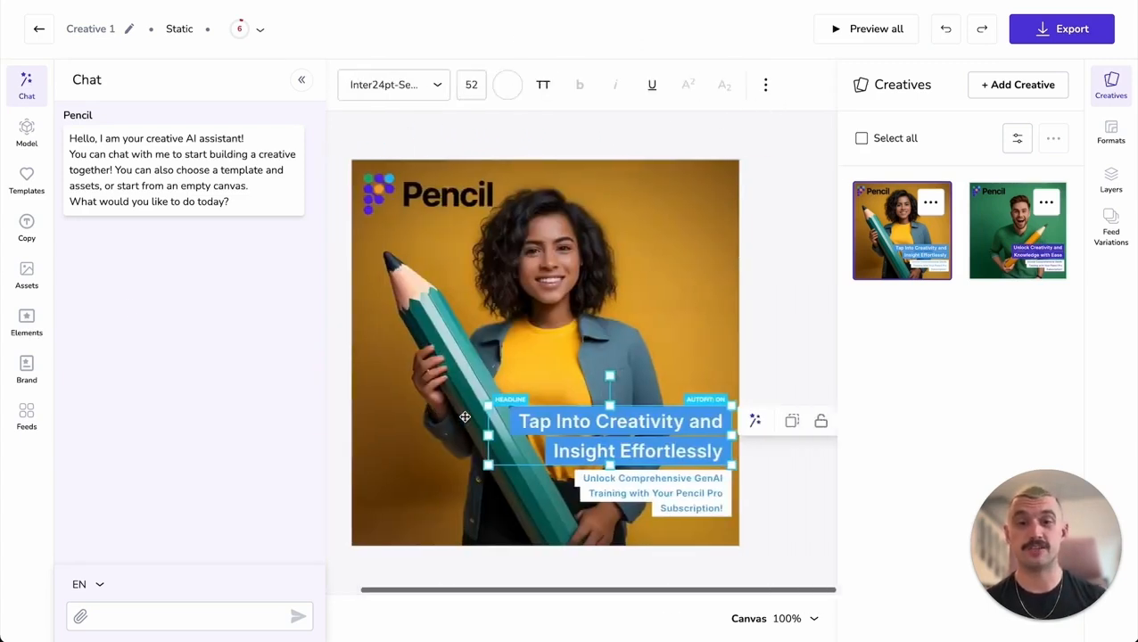
left_click(755, 421)
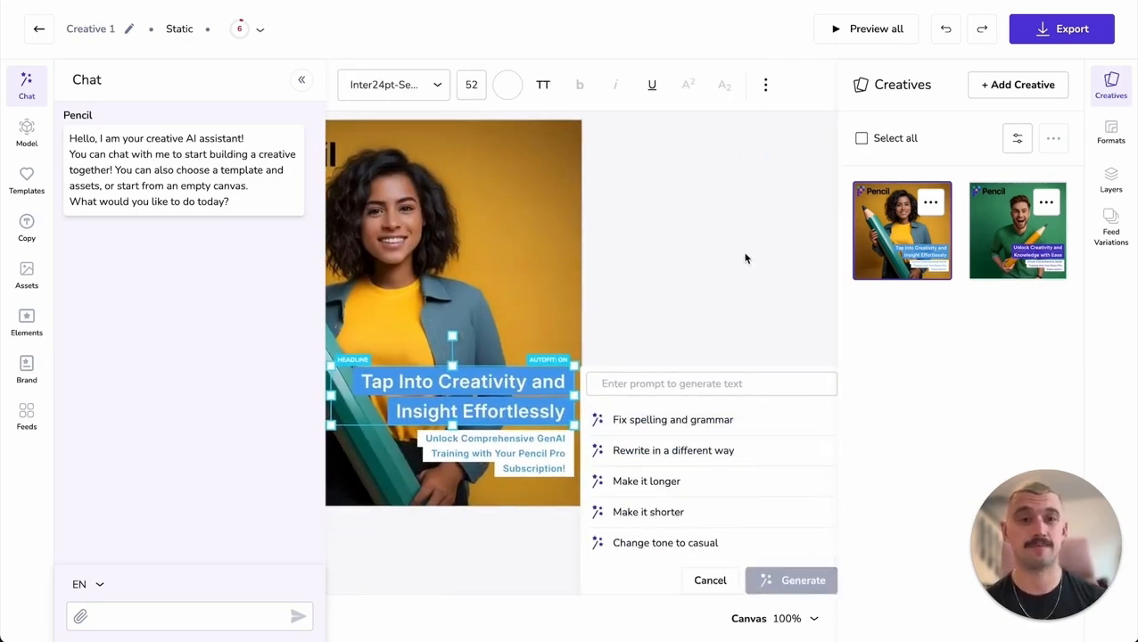
left_click(746, 258)
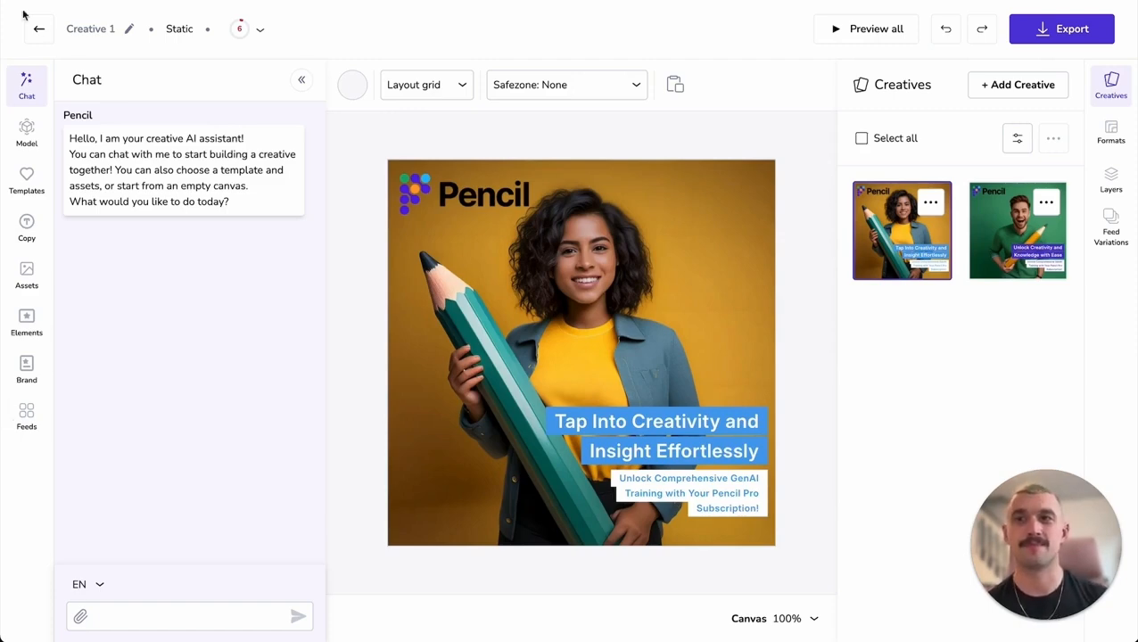
left_click(39, 36)
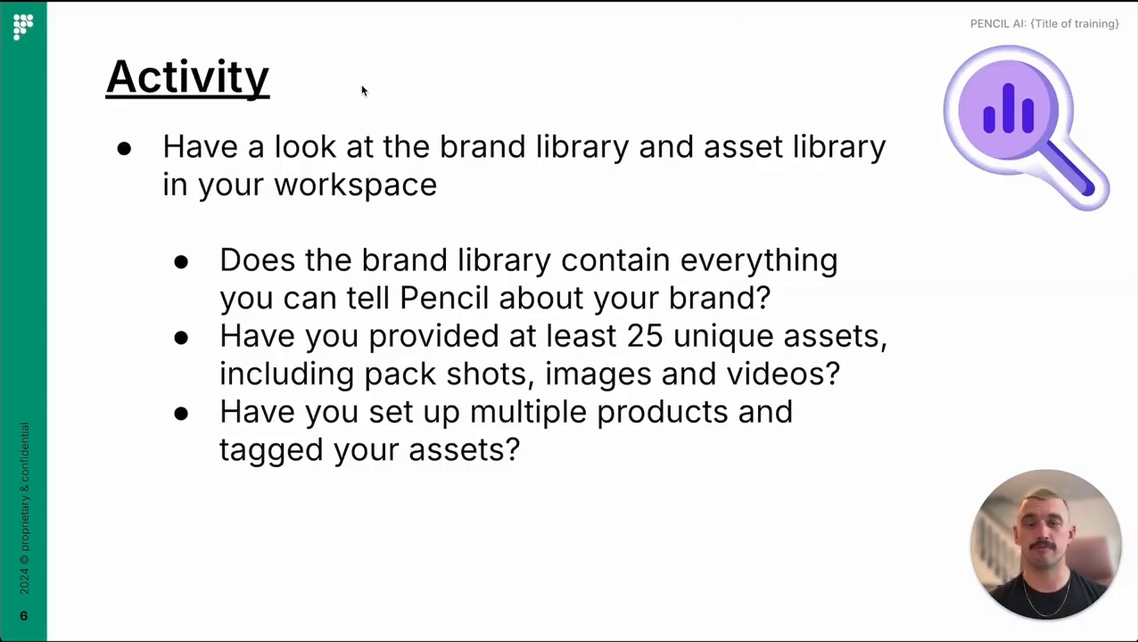
key("Right")
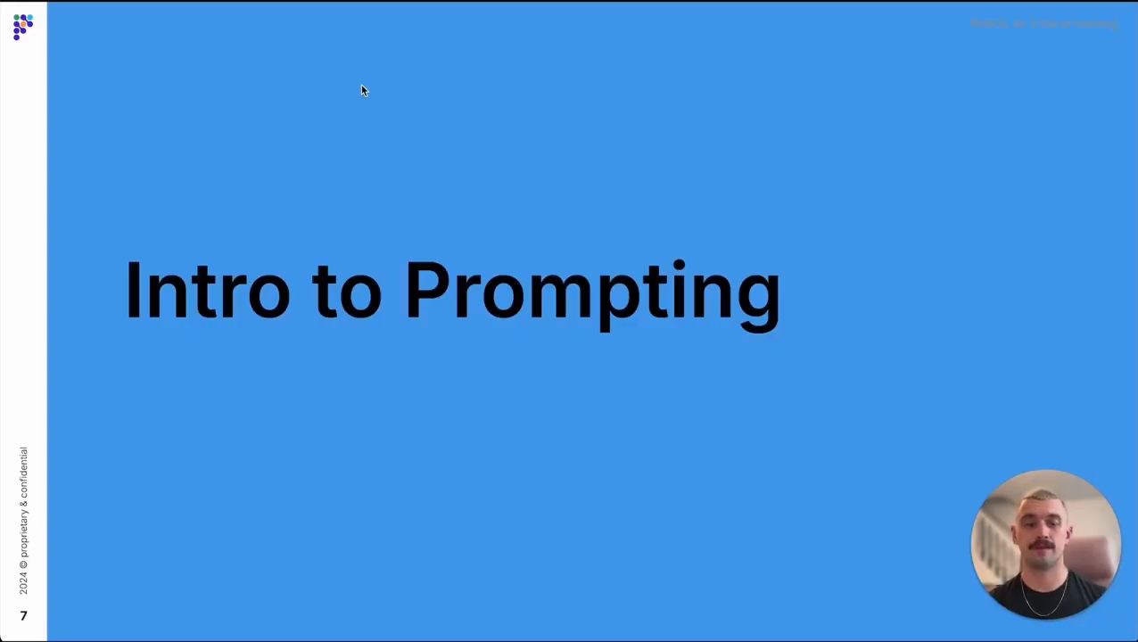